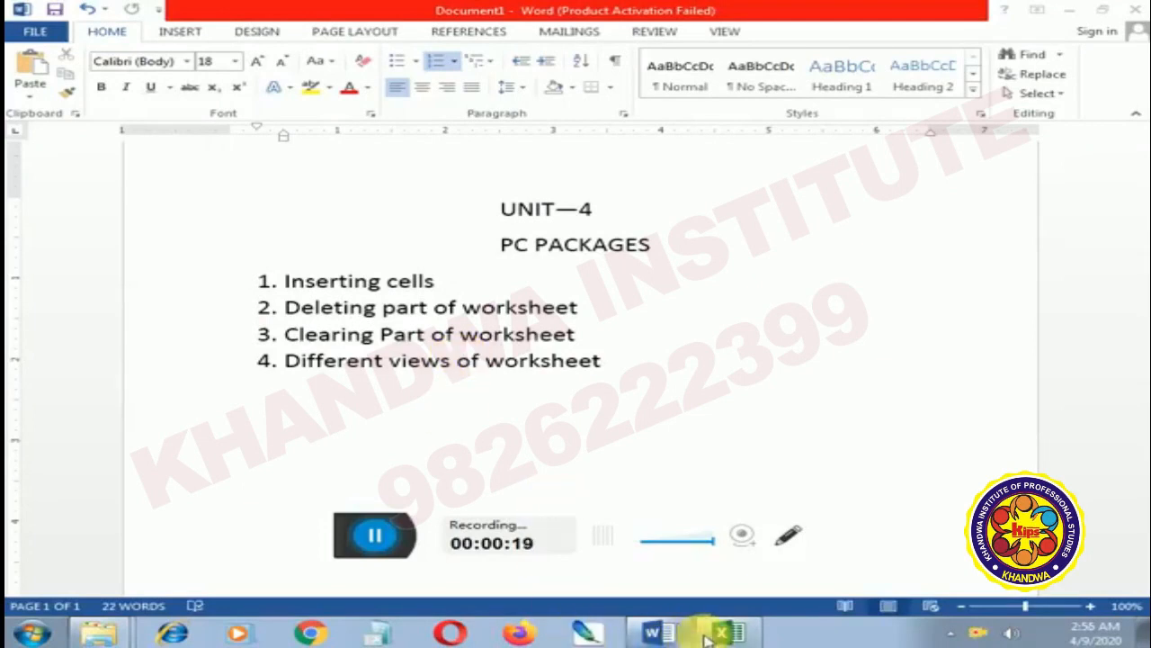
Switch to the Excel workbook and insert a blank cell at G4, shifting the existing cells down
left_click(713, 637)
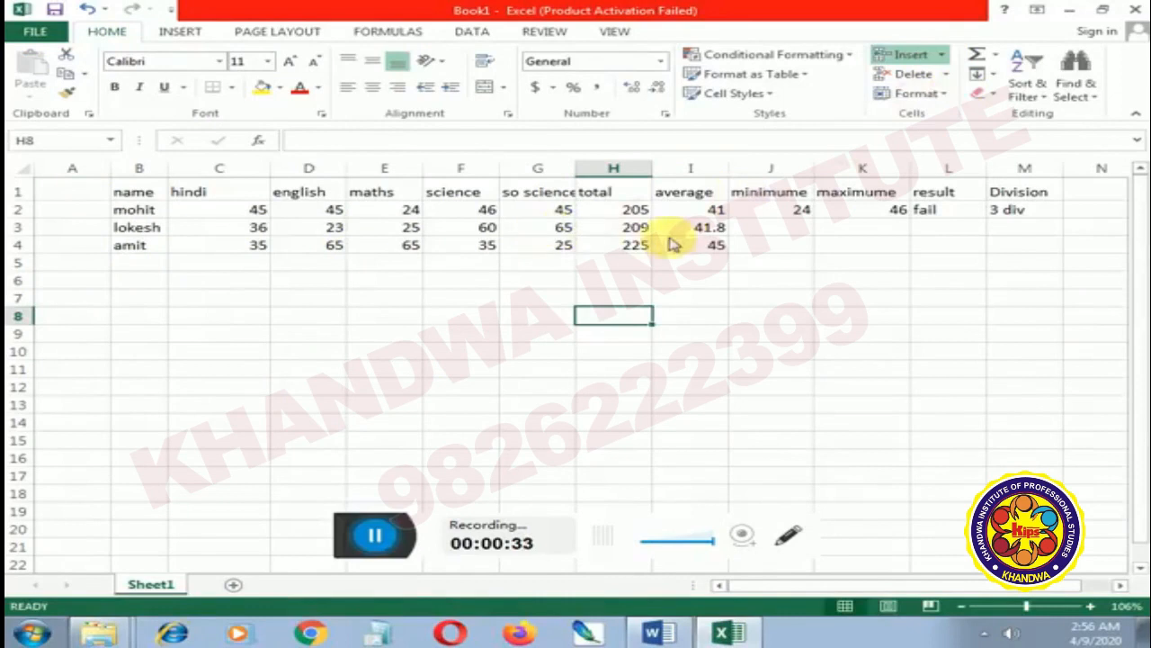
left_click(565, 248)
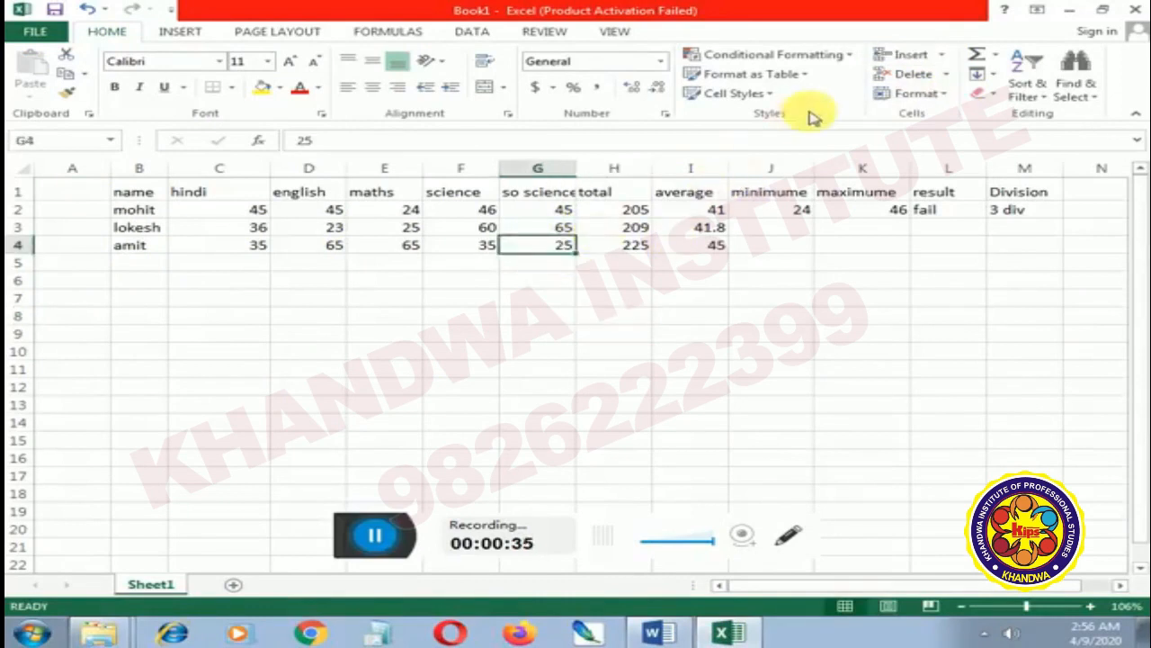
left_click(952, 74)
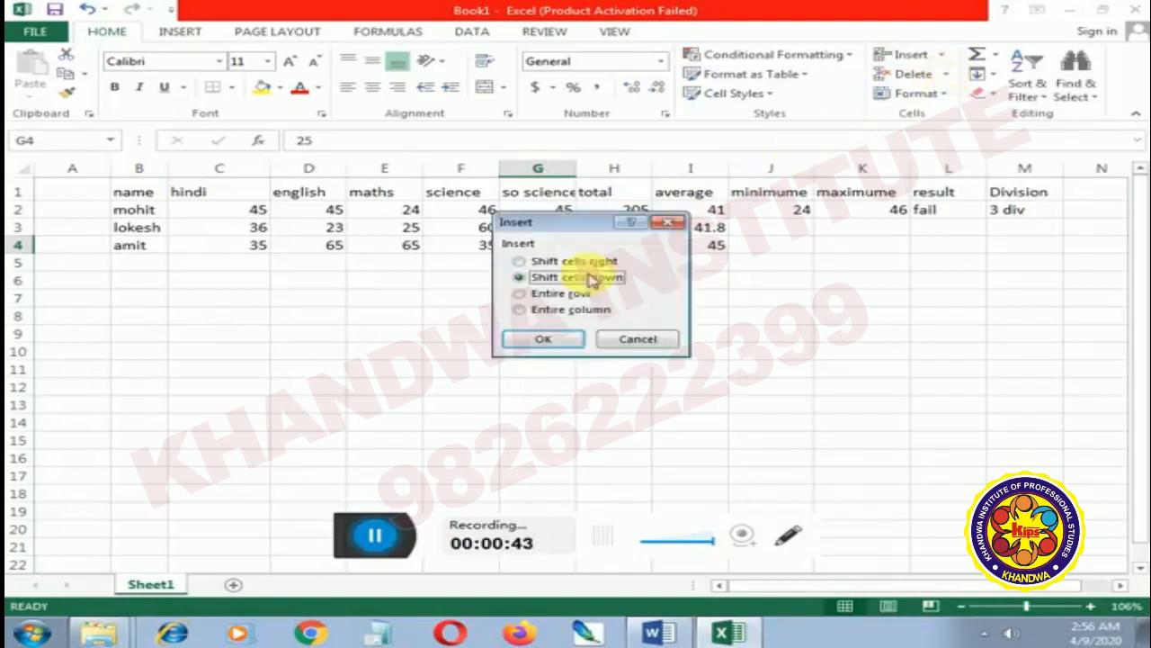
left_click(542, 340)
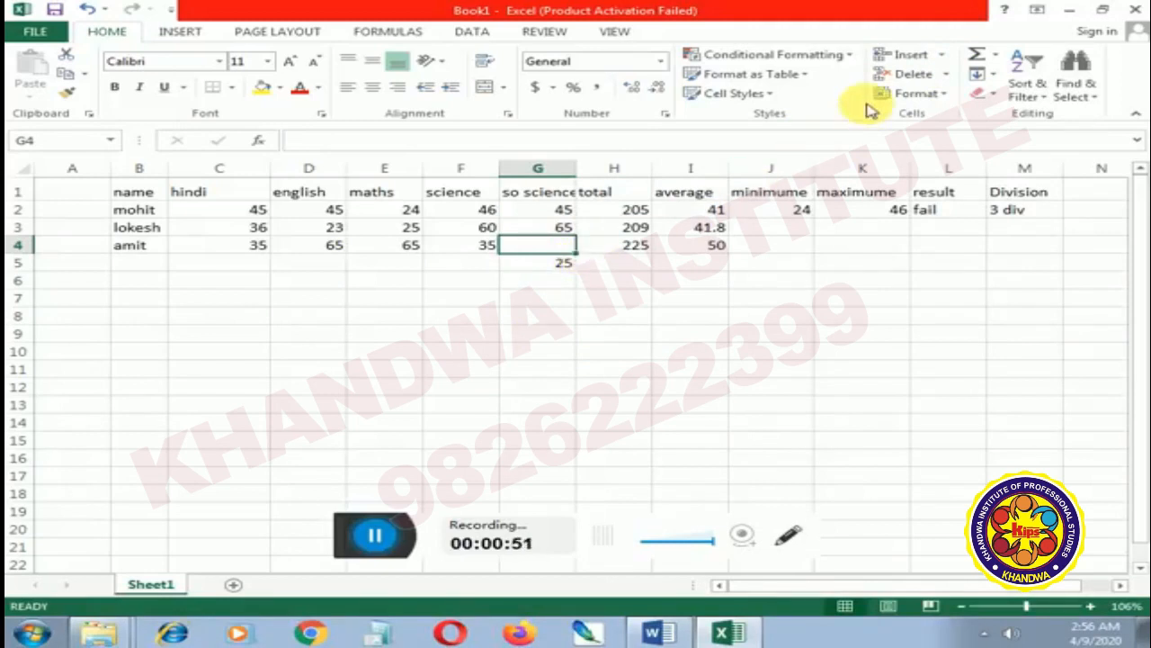
Insert an entire sheet row above row 3, based on cell A3
left_click(74, 227)
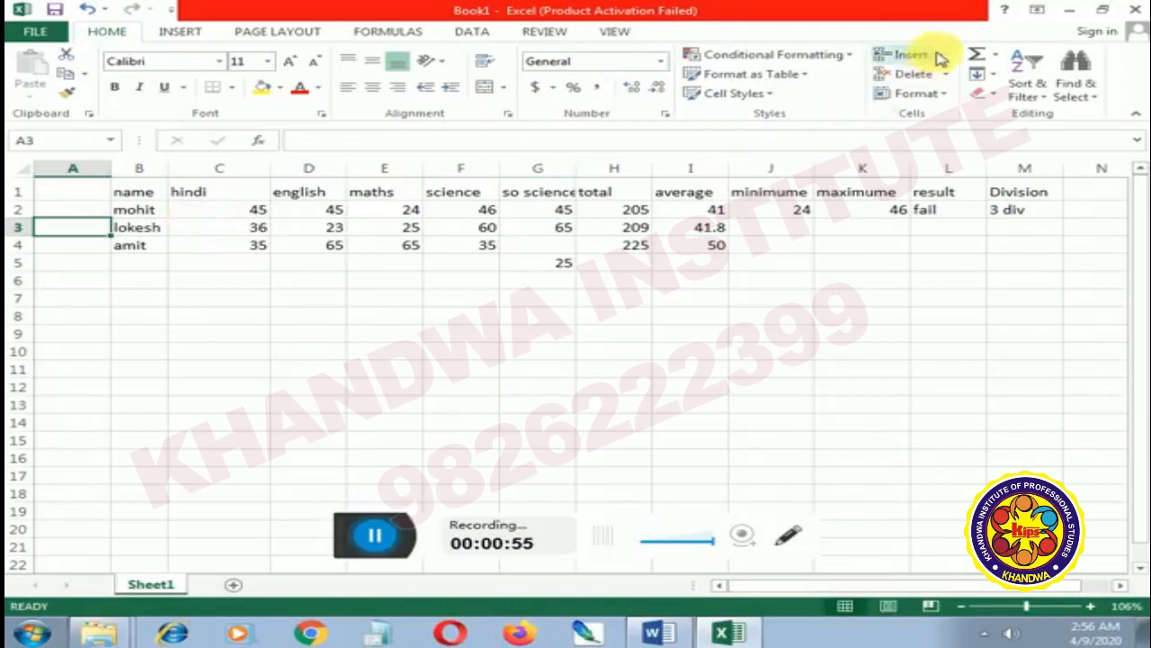
left_click(947, 99)
left_click(796, 357)
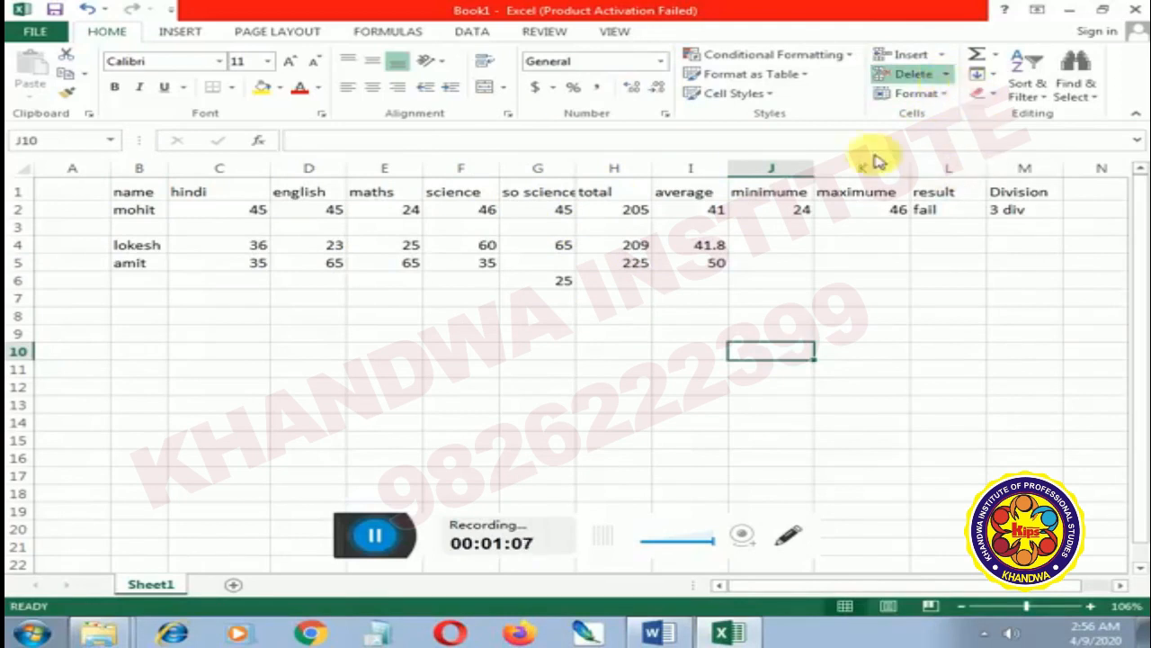
Add a new worksheet to the workbook and return to Sheet1
left_click(235, 586)
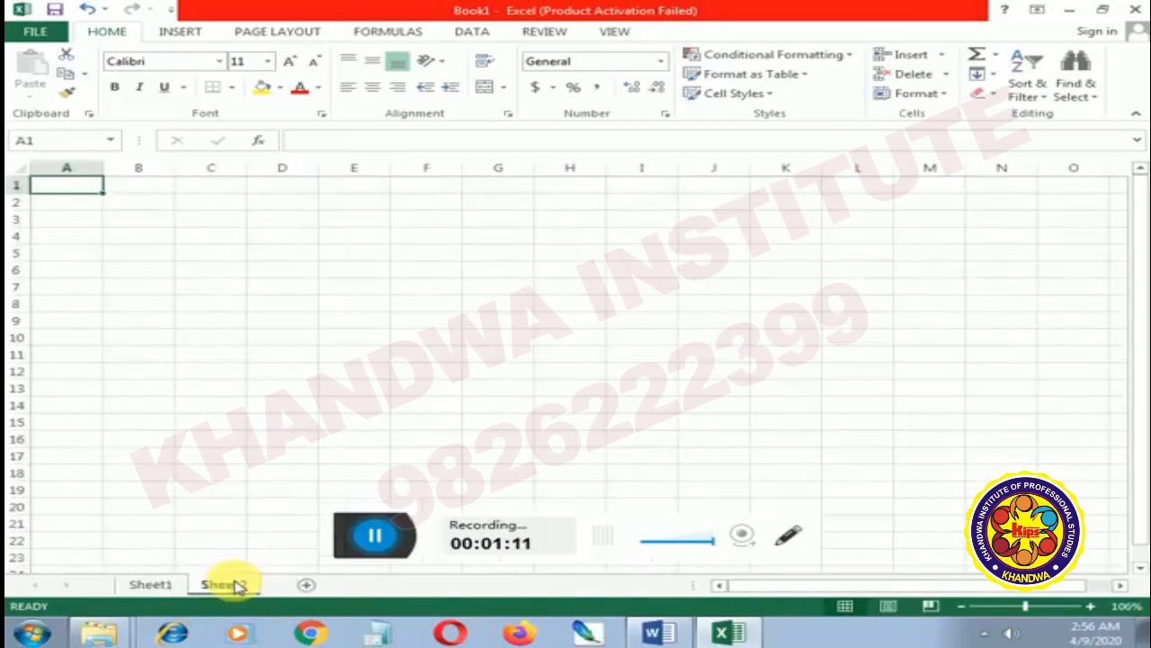
left_click(168, 585)
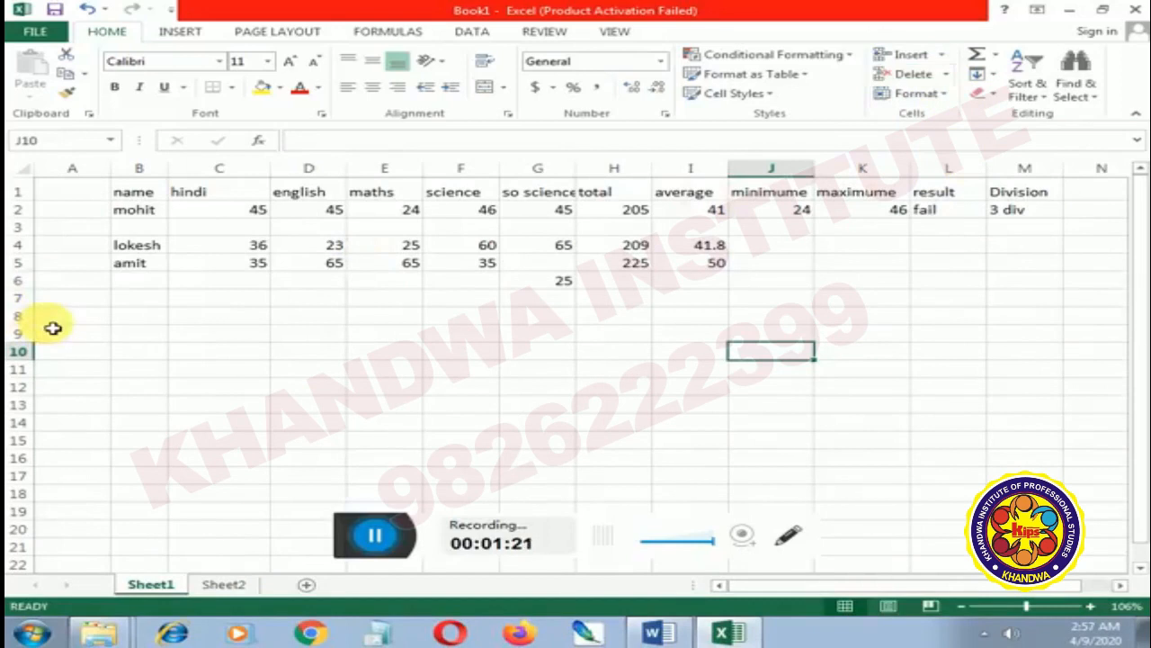
Delete the empty sheet column A and the empty sheet row 3 from Sheet1
left_click(94, 197)
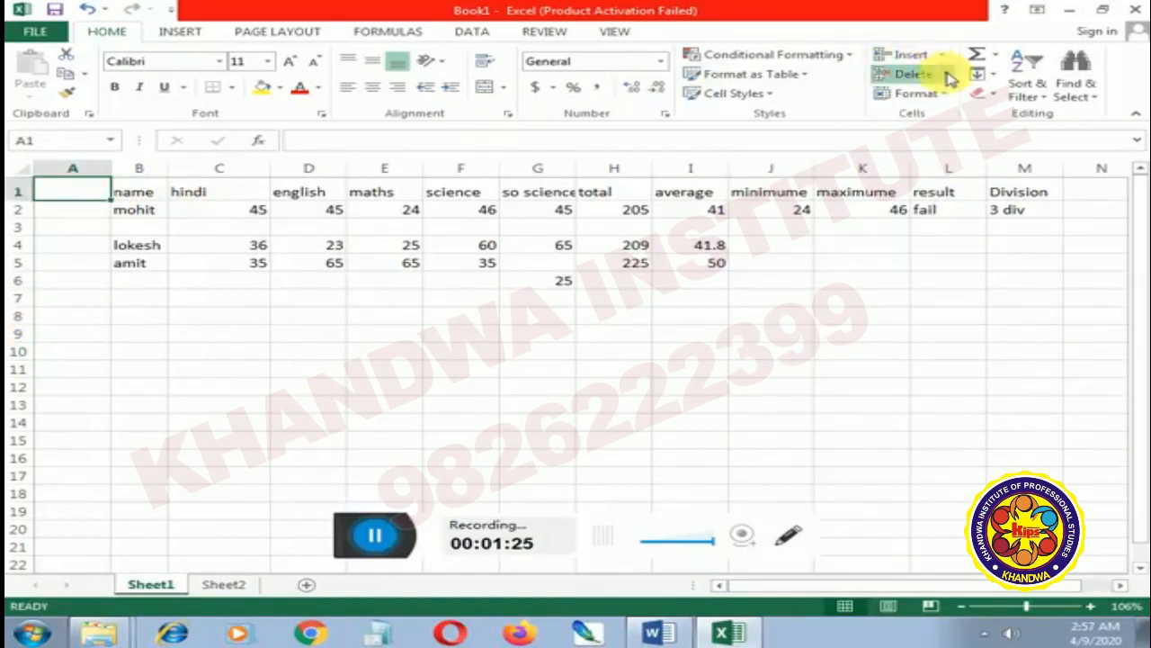
left_click(958, 140)
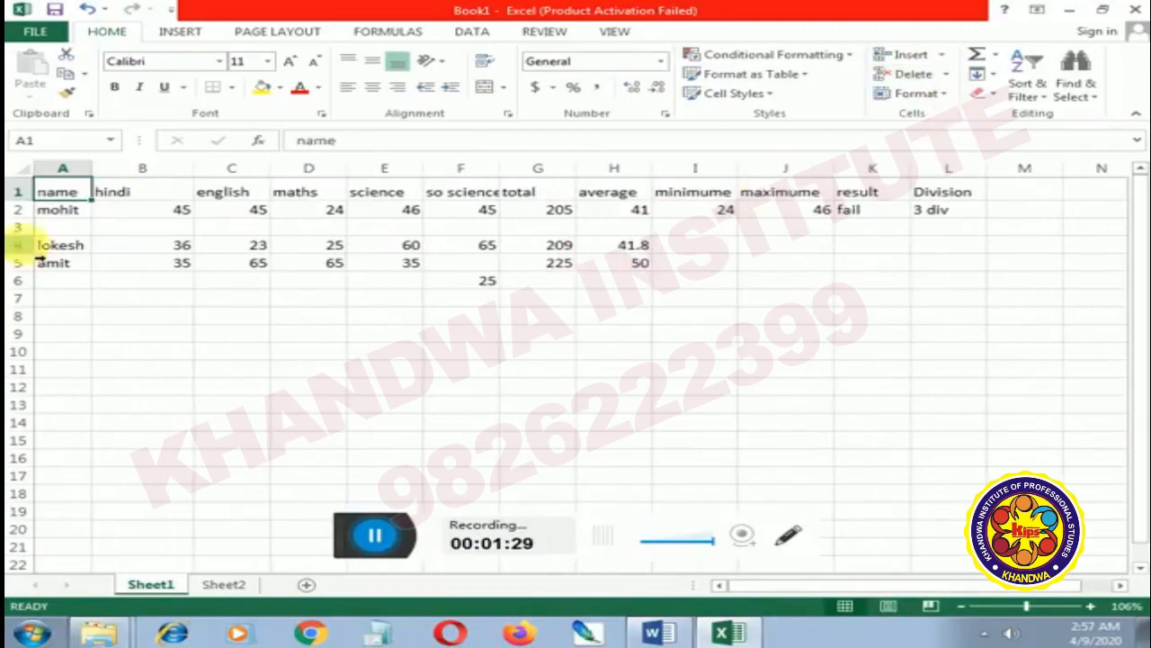
left_click(52, 232)
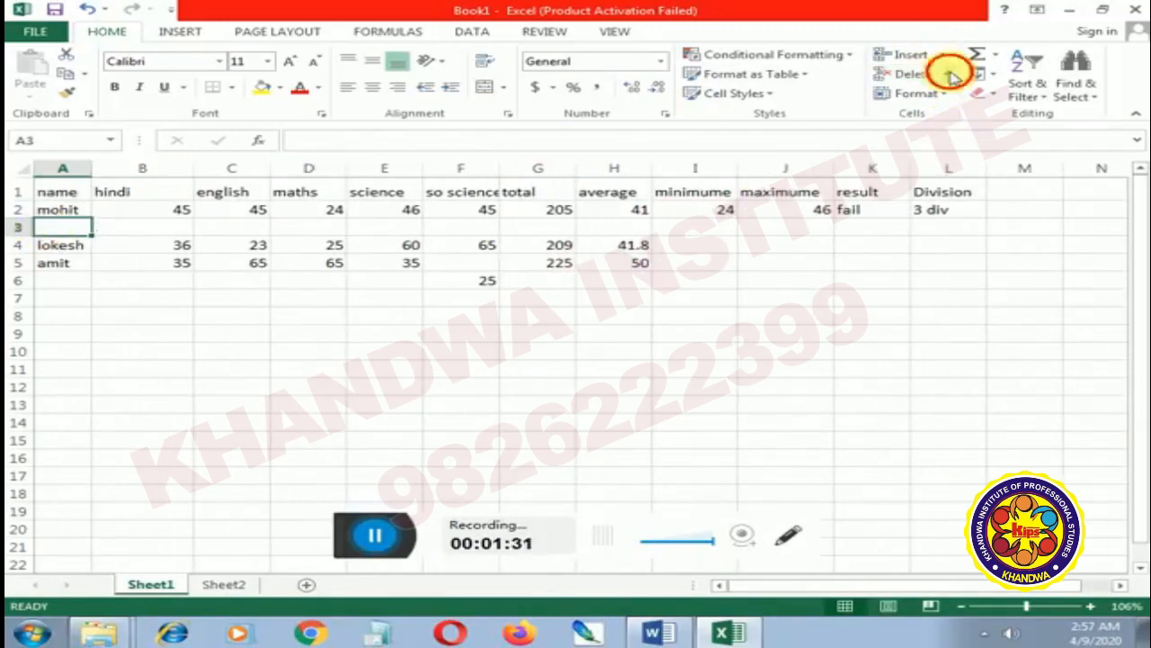
left_click(959, 126)
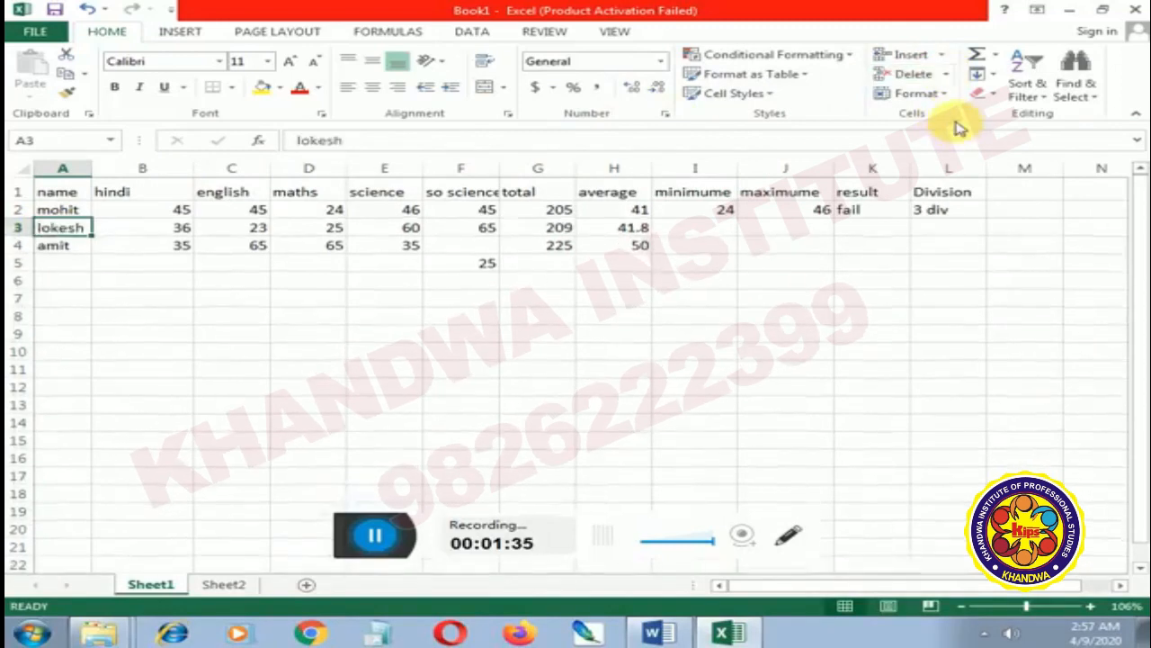
Delete the blank cell F4 with the cells below shifted up
left_click(472, 252)
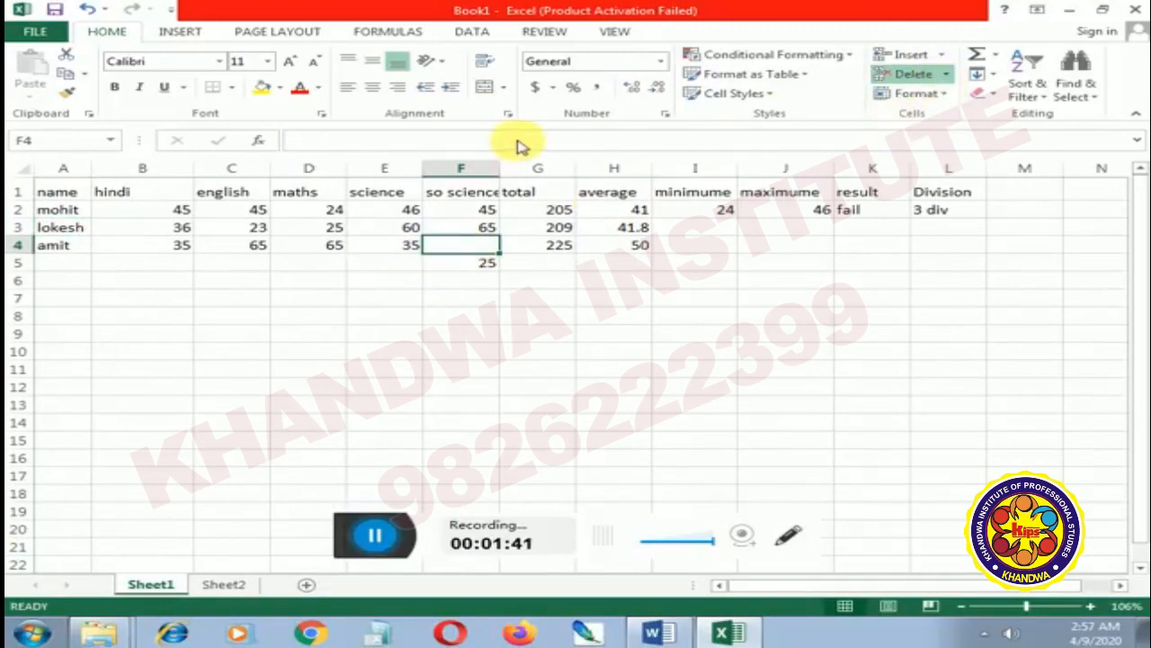
left_click(913, 74)
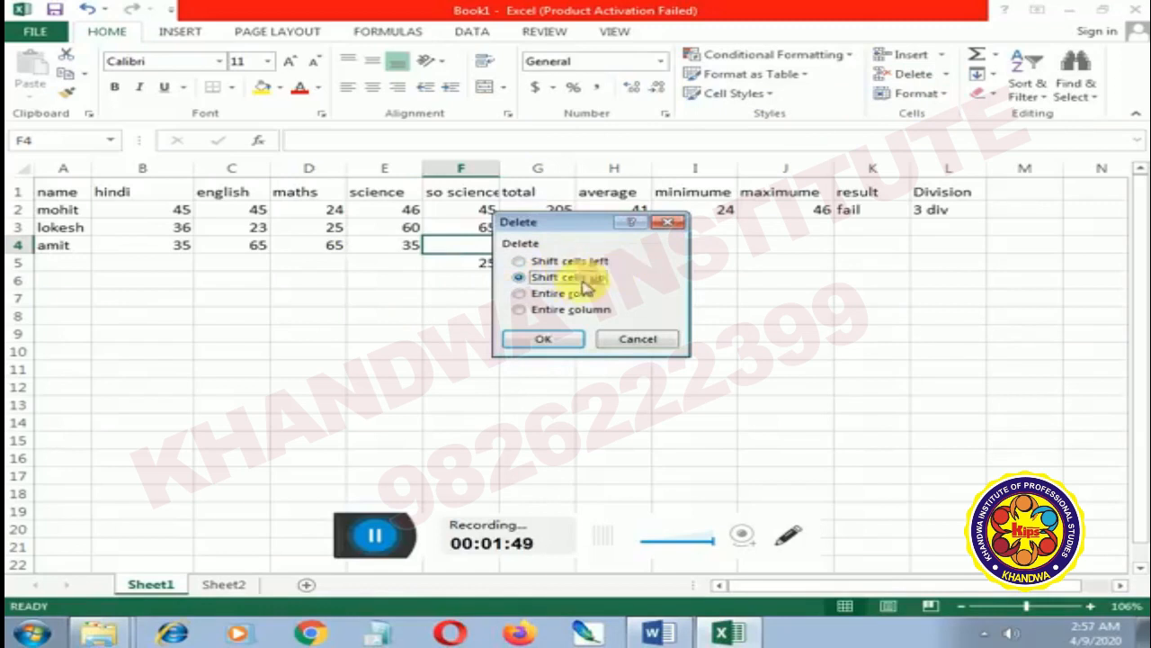
left_click(544, 339)
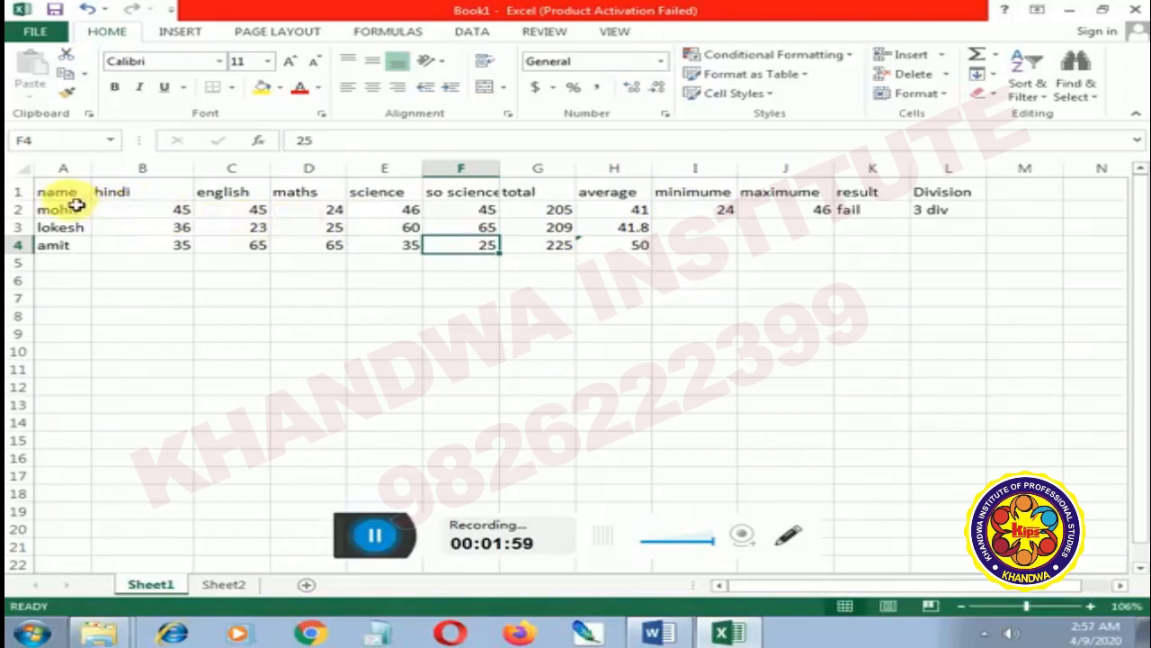
Format the range A1:H4 as bold, italic and underlined, with yellow fill and red font colour
left_click_drag(75, 199, 593, 244)
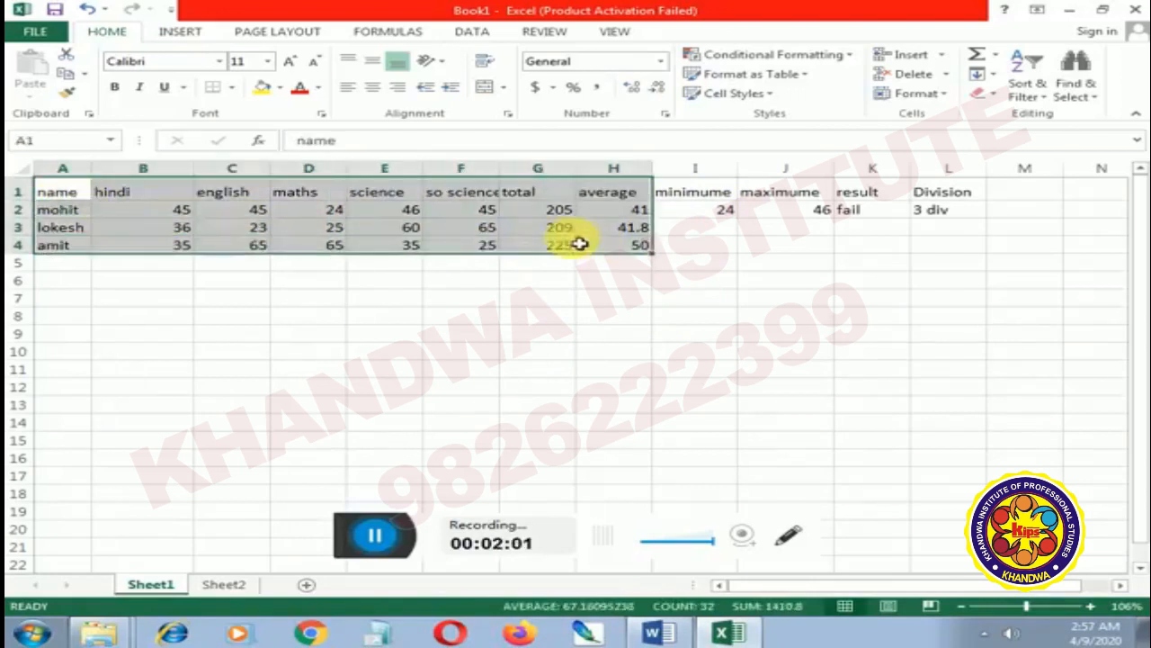
left_click(115, 87)
left_click(141, 87)
left_click(164, 87)
left_click(261, 88)
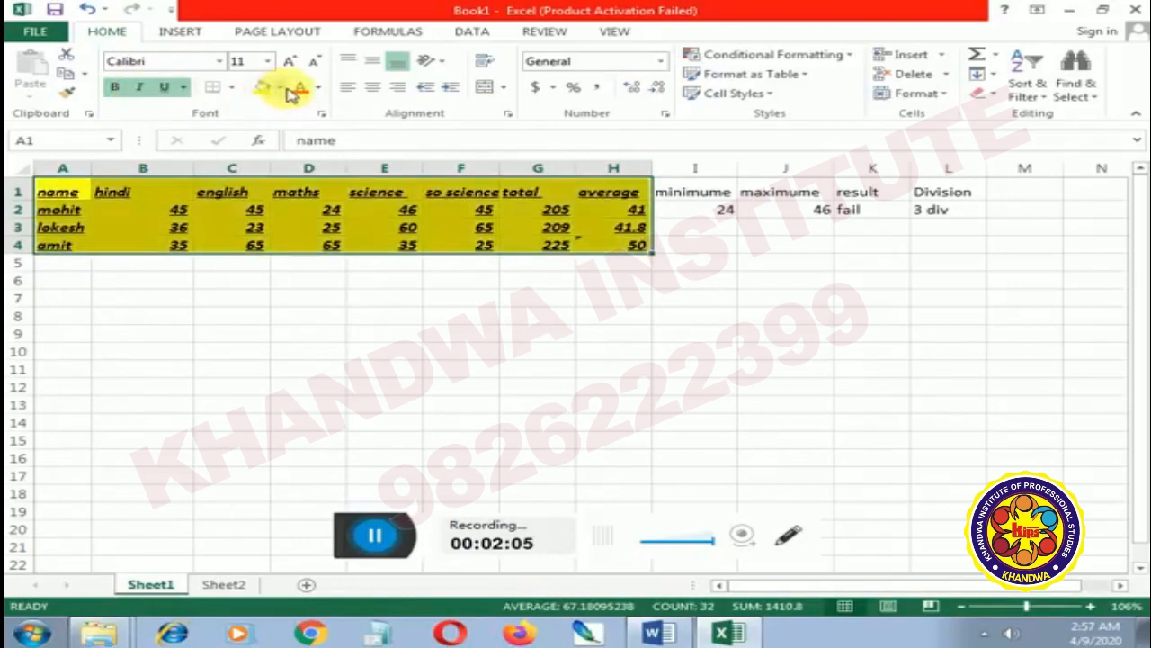
left_click(301, 87)
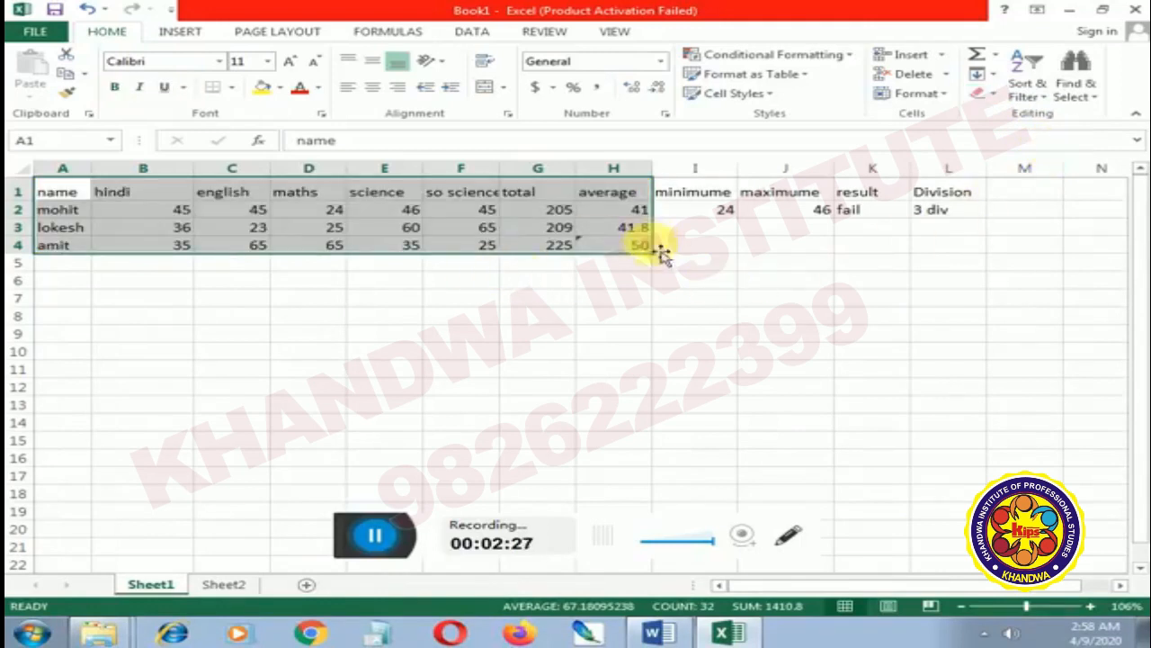
Reselect the range A1:H4 and undo the last clearing of its formats
left_click(625, 287)
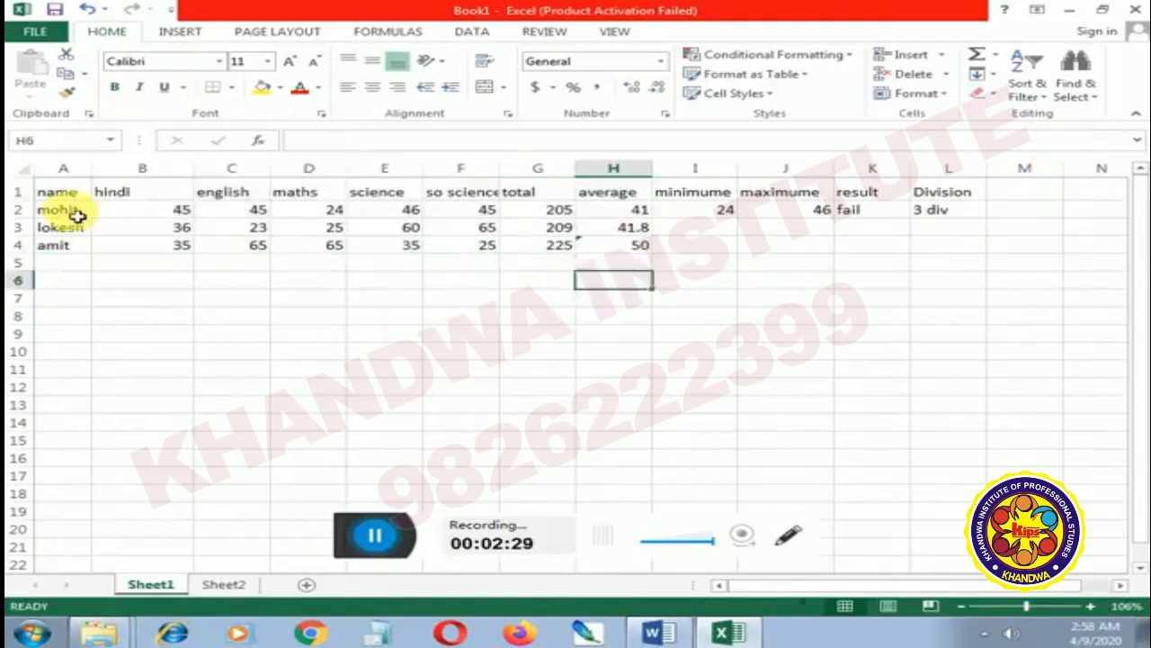
left_click_drag(64, 195, 621, 252)
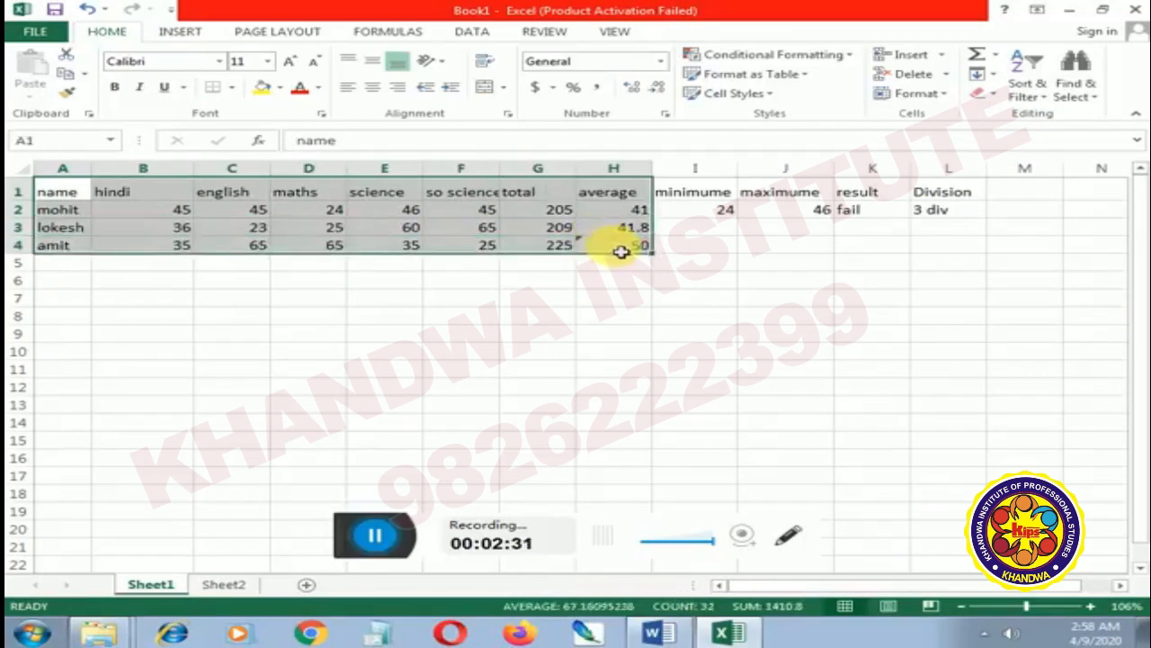
key("ctrl+z")
type("z")
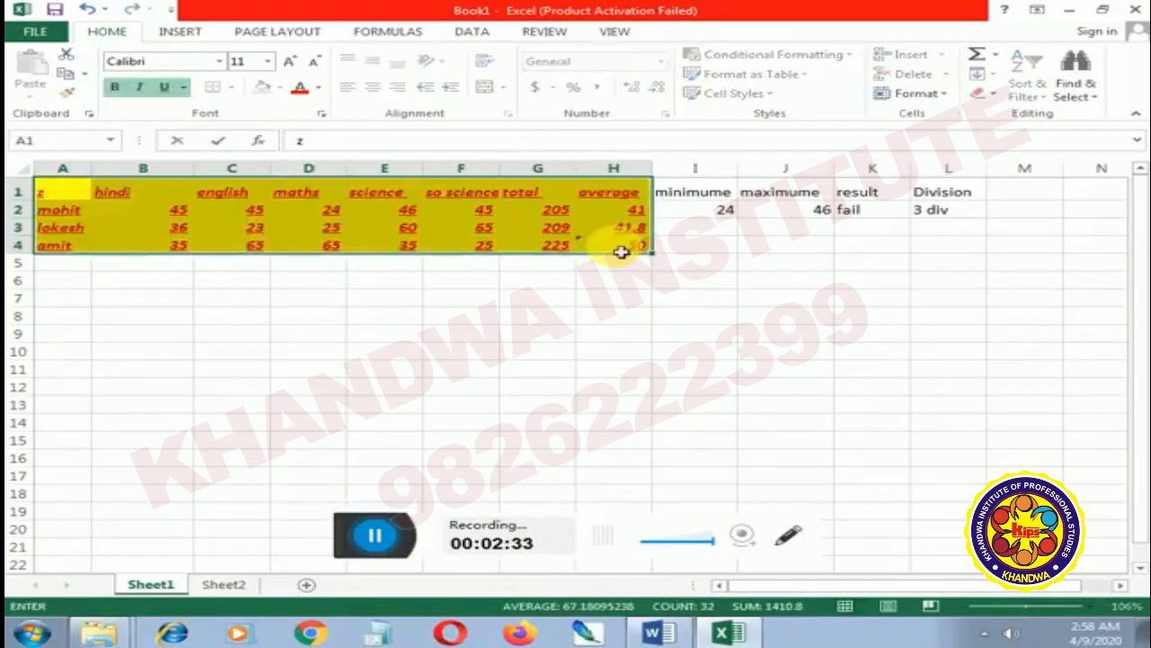
left_click(809, 242)
Clear only the contents of the range A1:H5
left_click_drag(50, 193, 622, 264)
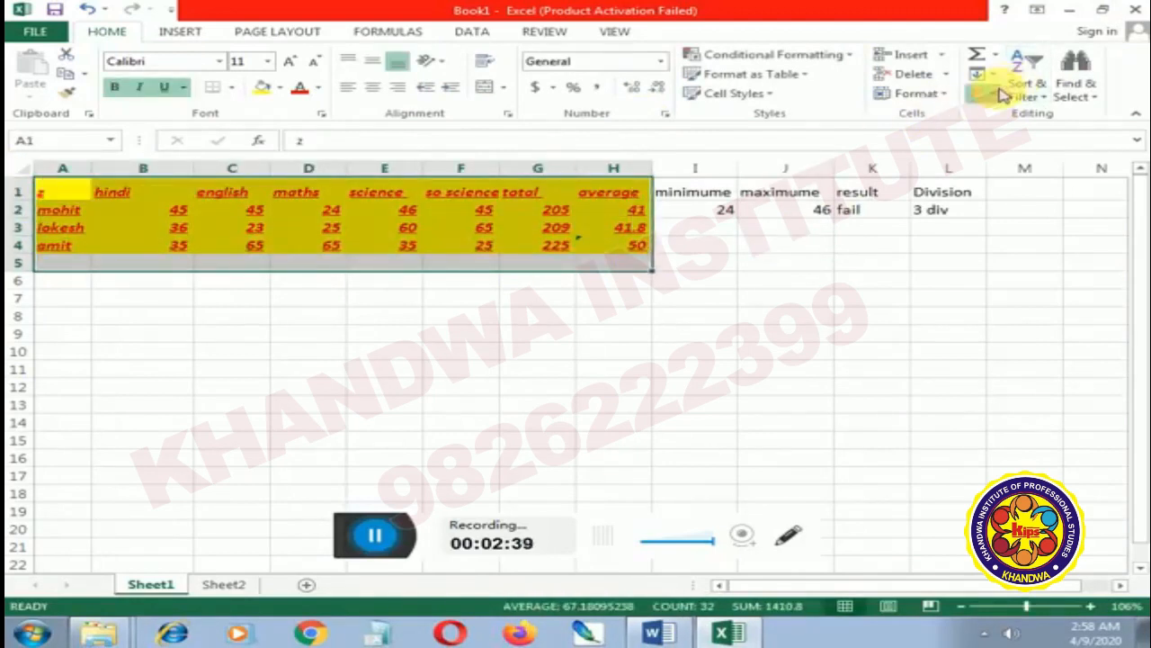
left_click(1043, 163)
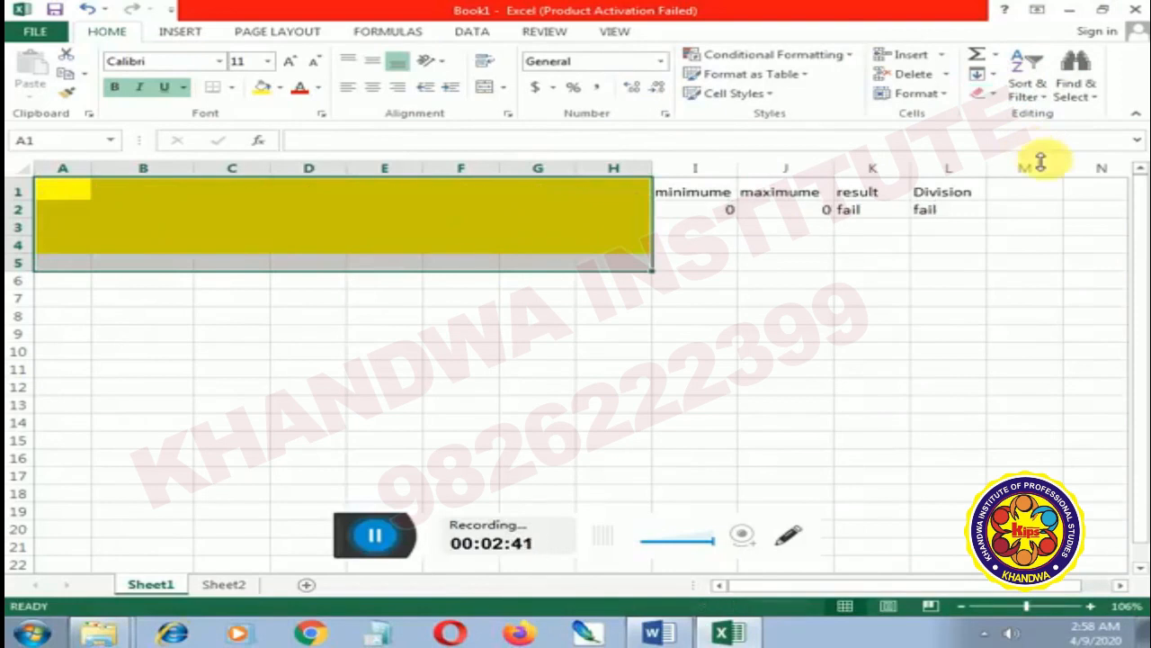
Enter the test text hhfhghfg in A1 and z in A2, and undo the edits back to the complete formatted marks table
left_click(79, 194)
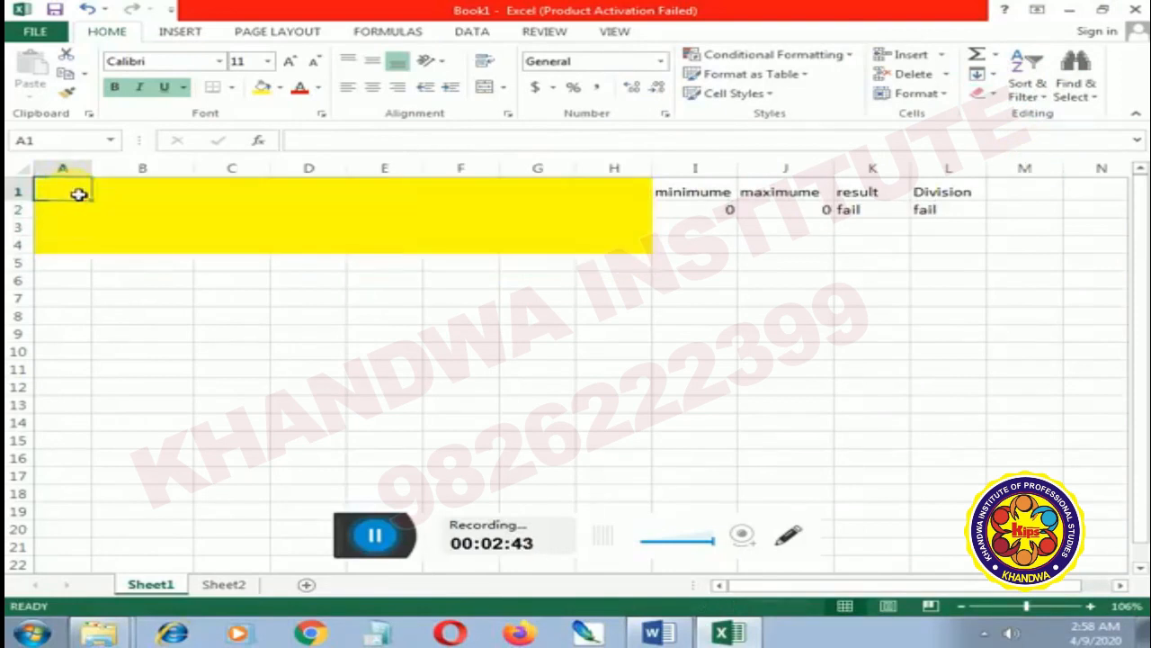
type("hhfhghfgh")
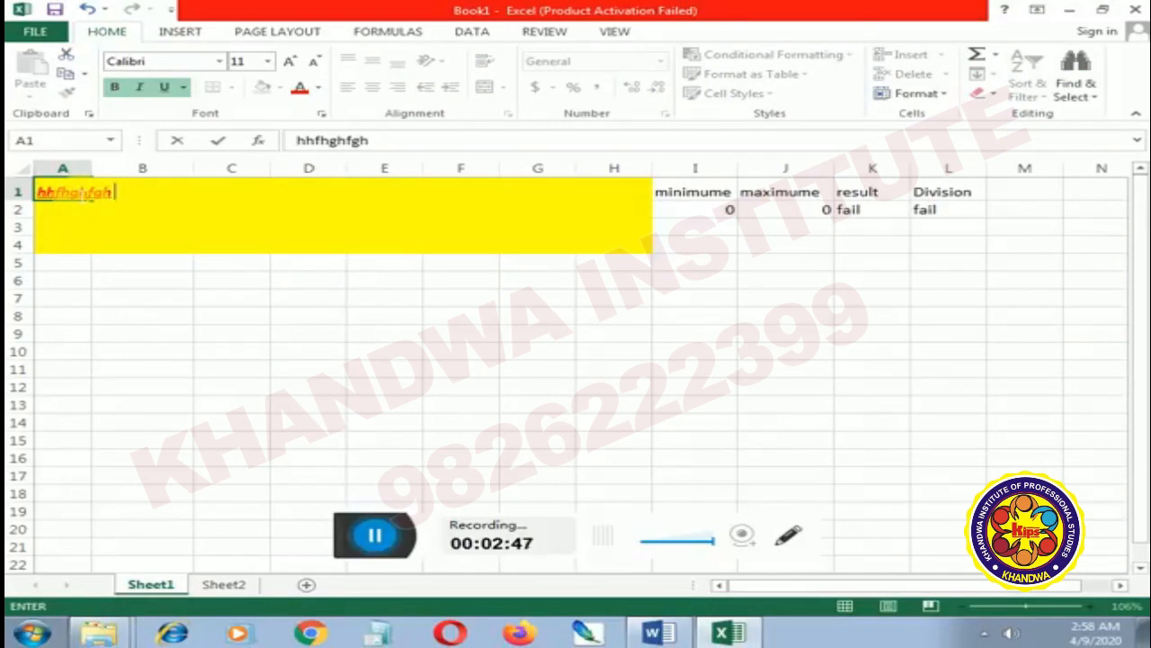
key("BackSpace")
key("ctrl+z")
key("Return")
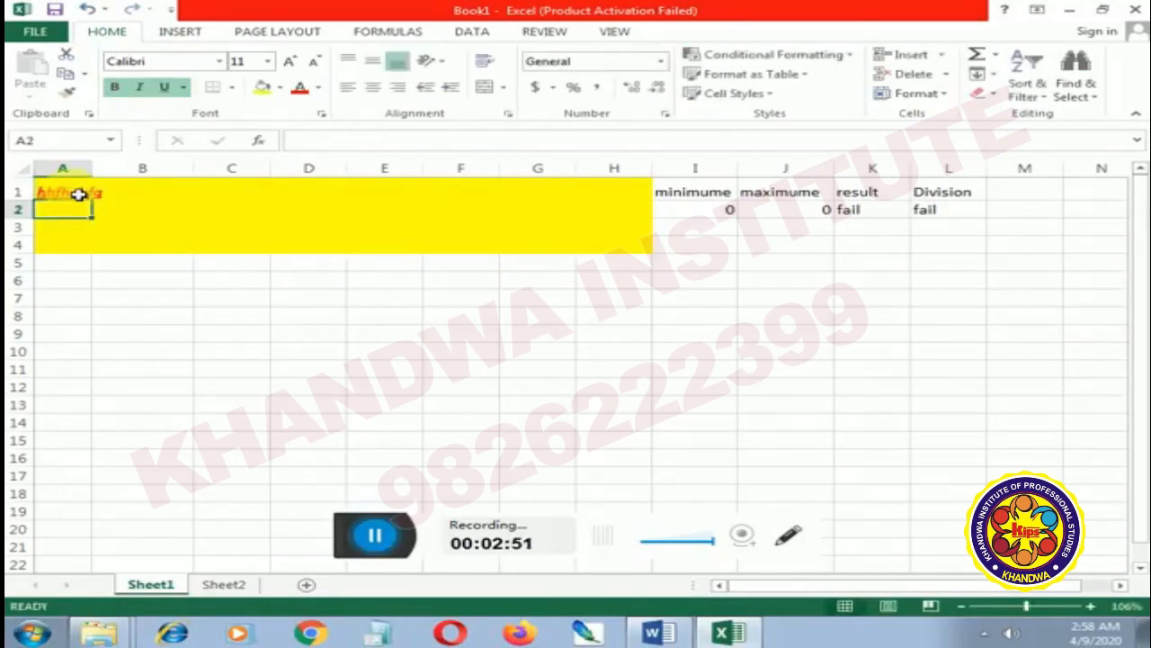
type("z")
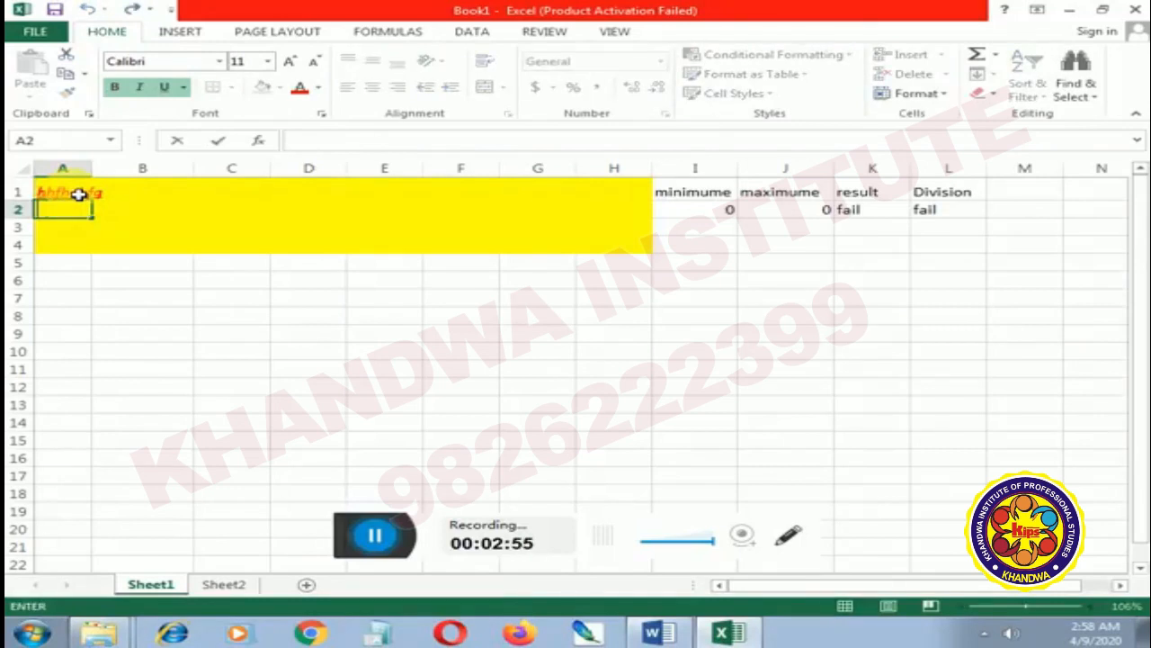
type("z")
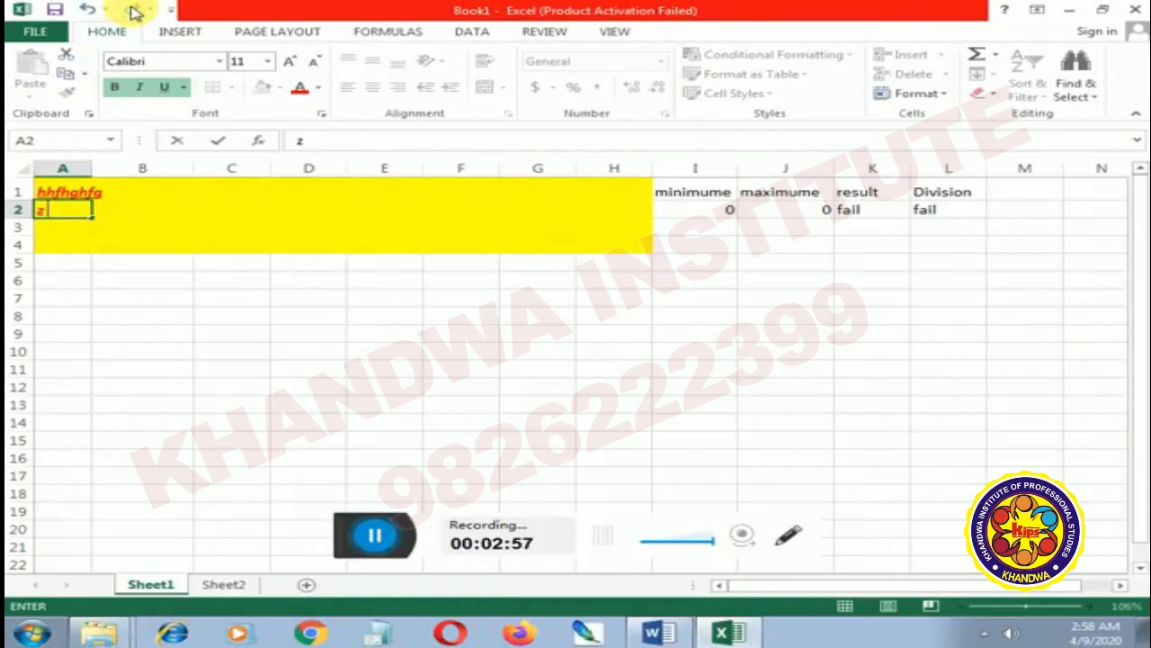
left_click(123, 189)
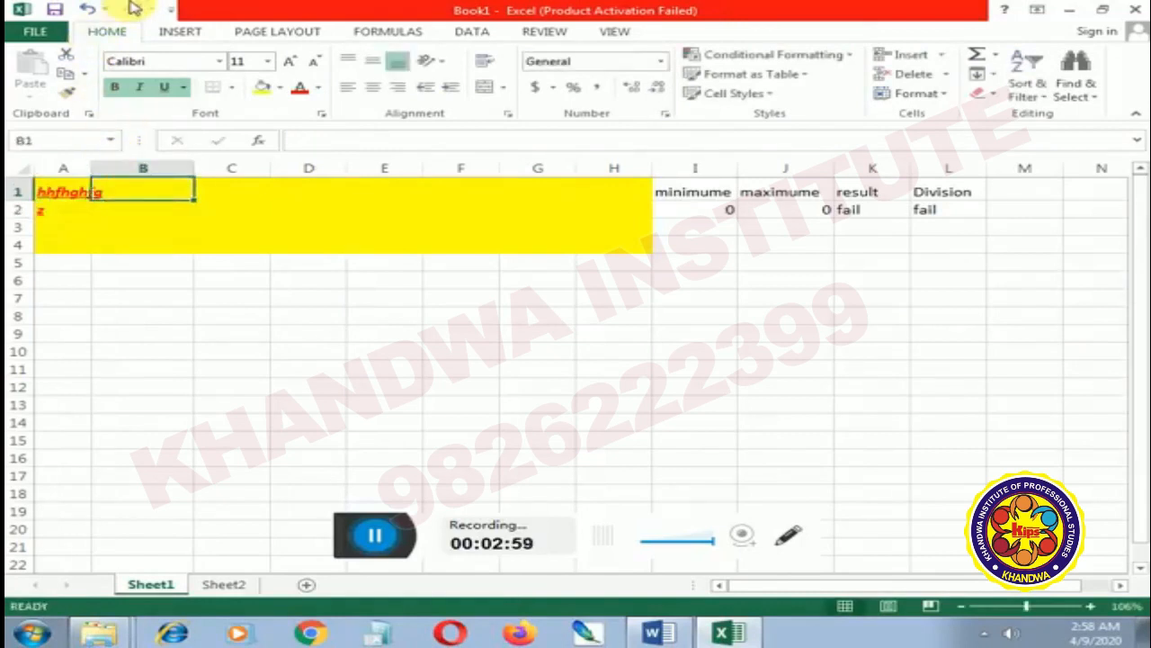
left_click(86, 11)
left_click(86, 11)
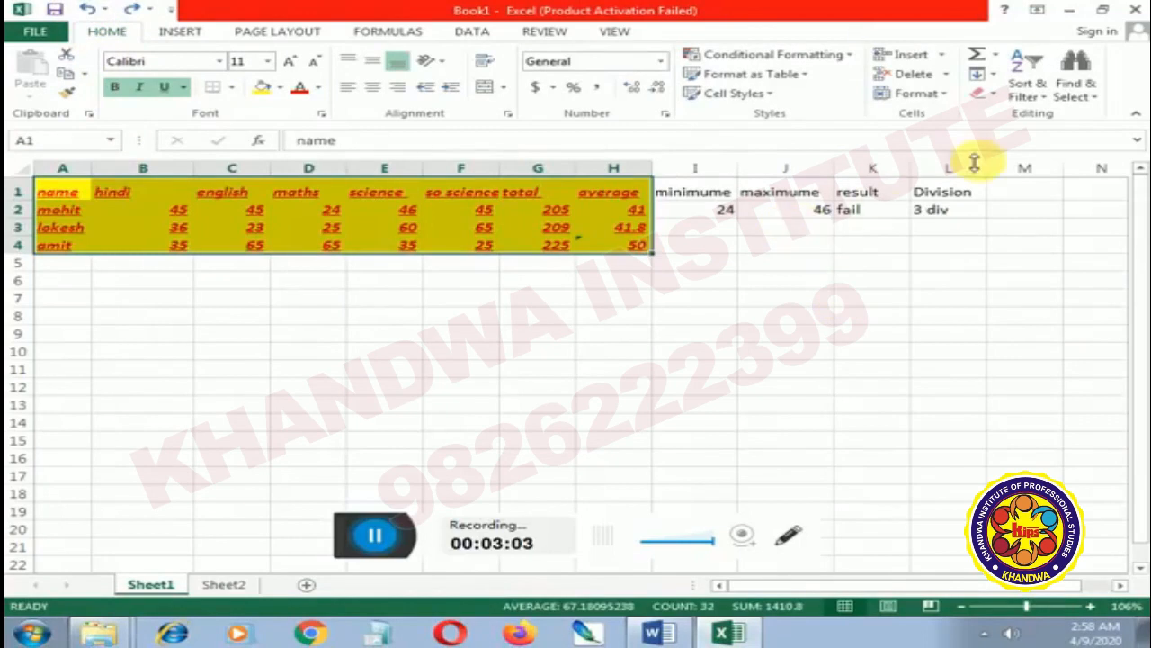
Clear both contents and formats from the range A1:H4 with Clear All, and undo the clearing
left_click(980, 93)
left_click(1017, 122)
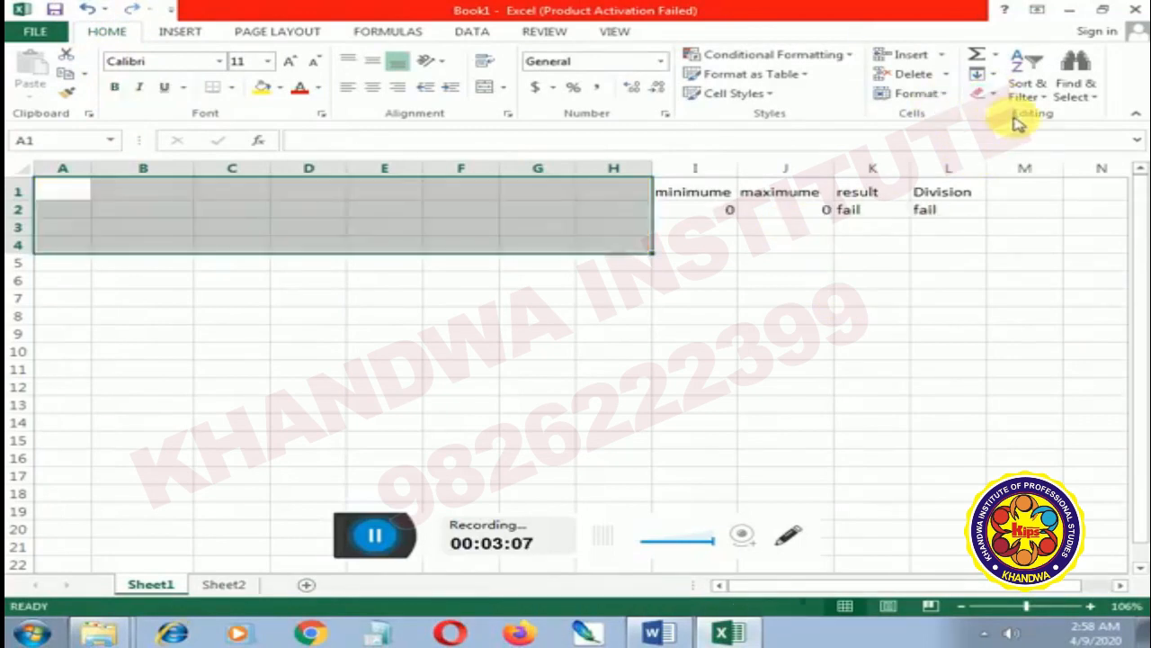
left_click(86, 9)
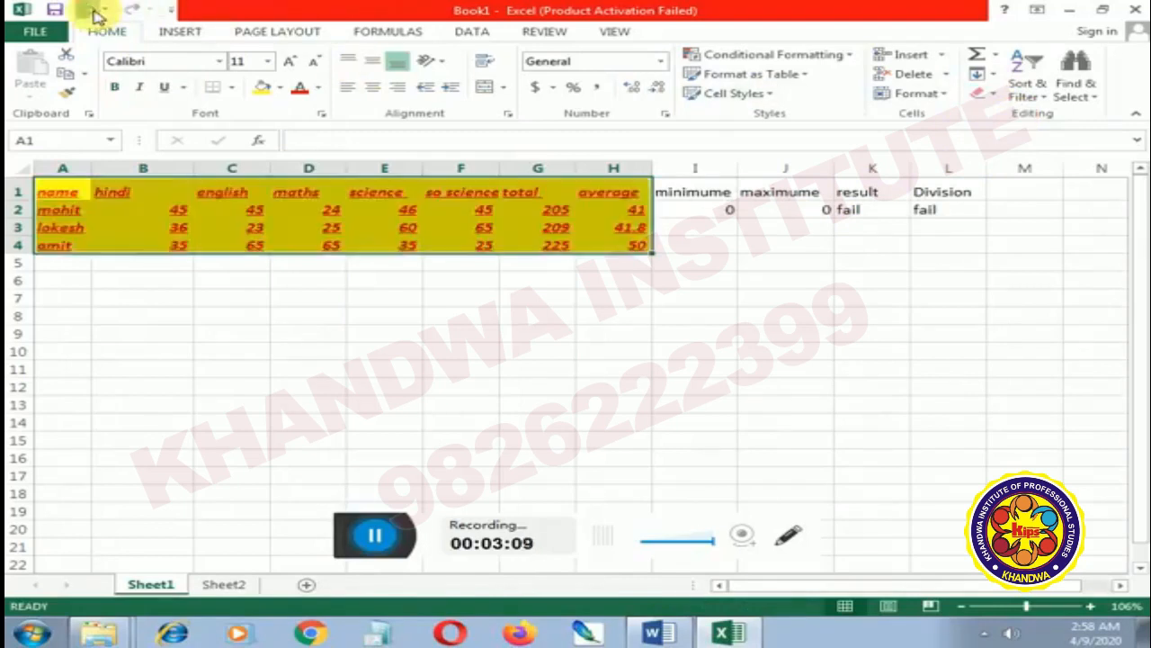
left_click(886, 301)
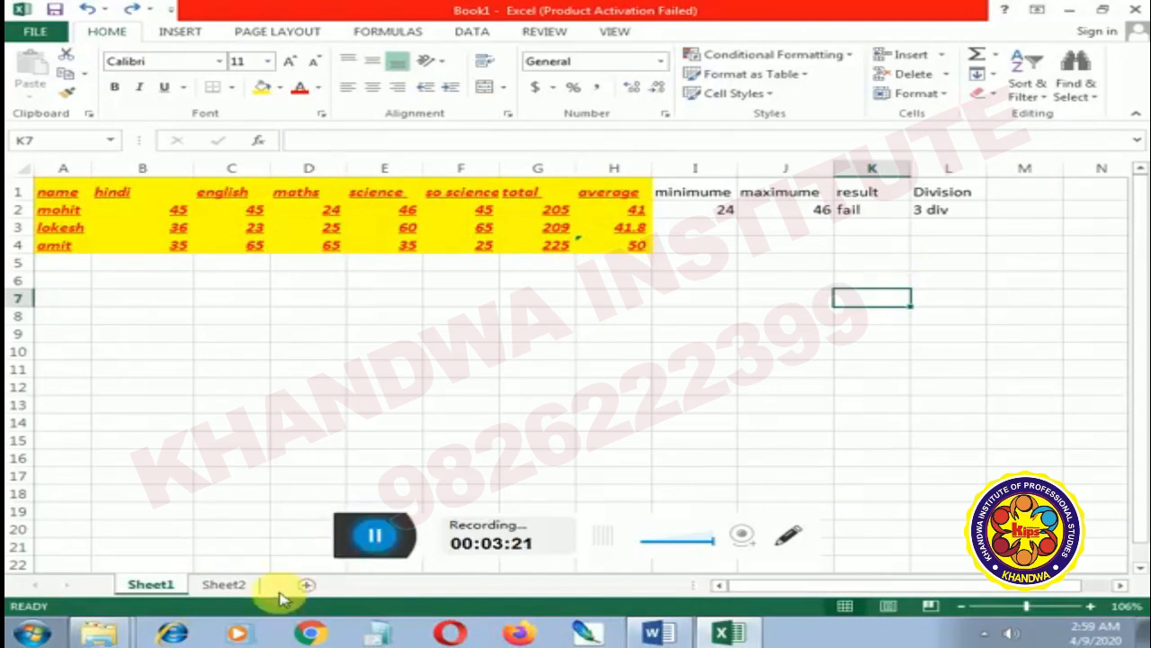
Delete the worksheet Sheet2 from the workbook
left_click(224, 584)
left_click(460, 342)
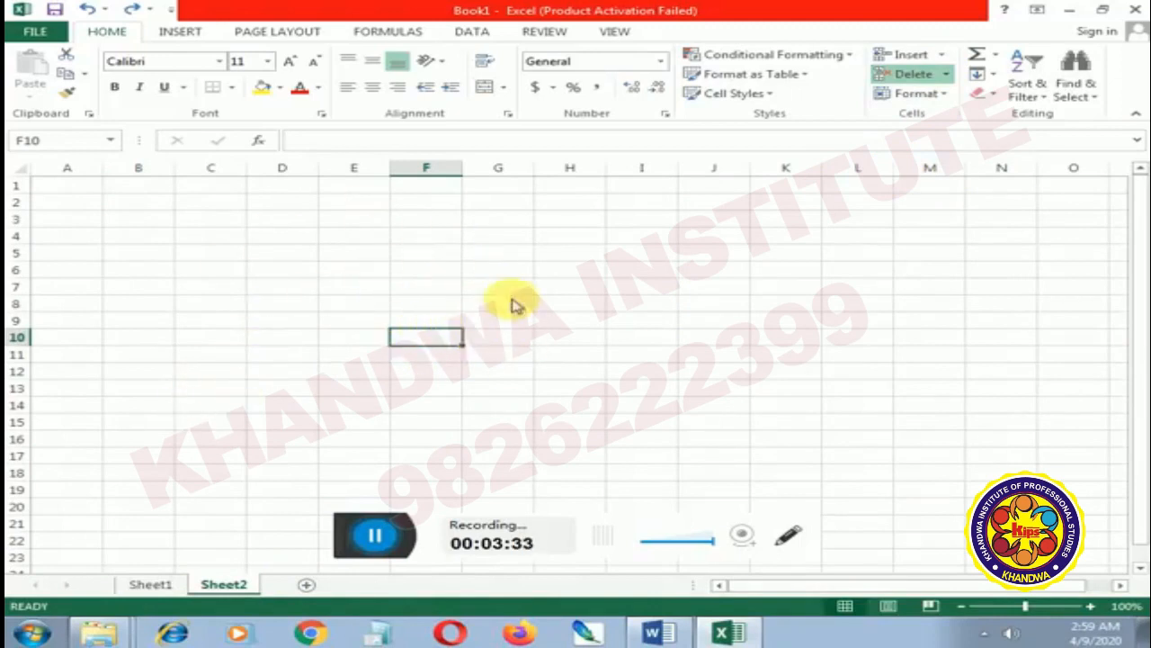
left_click(926, 164)
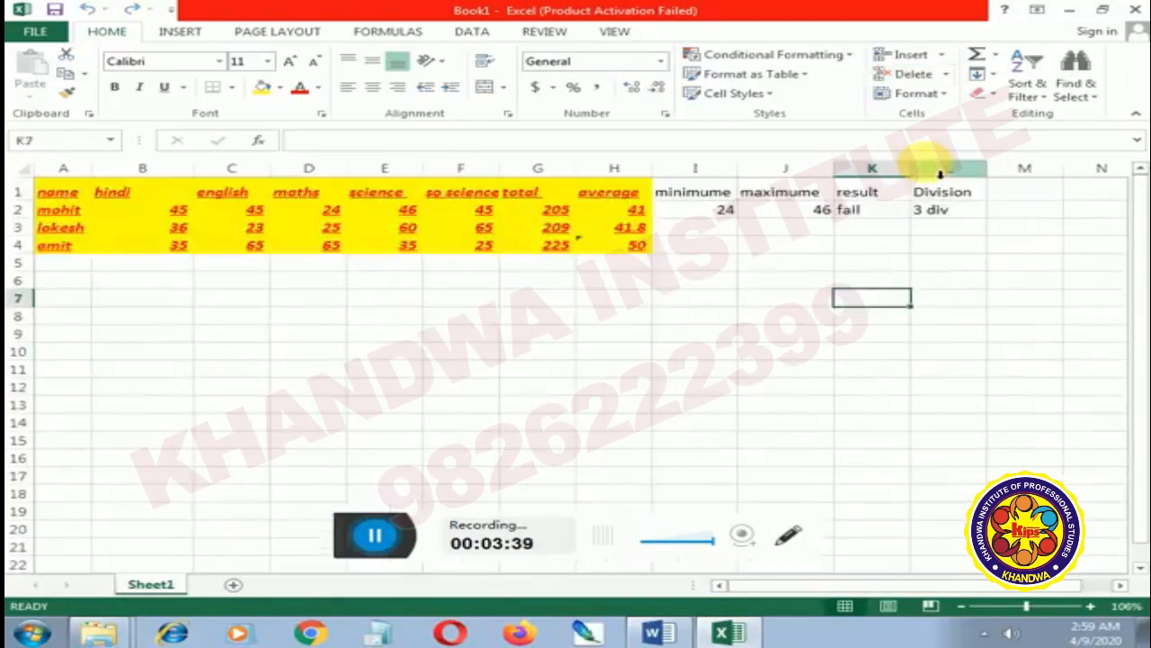
Select the empty cell I11 and display the marks worksheet in Page Layout view
left_click(524, 350)
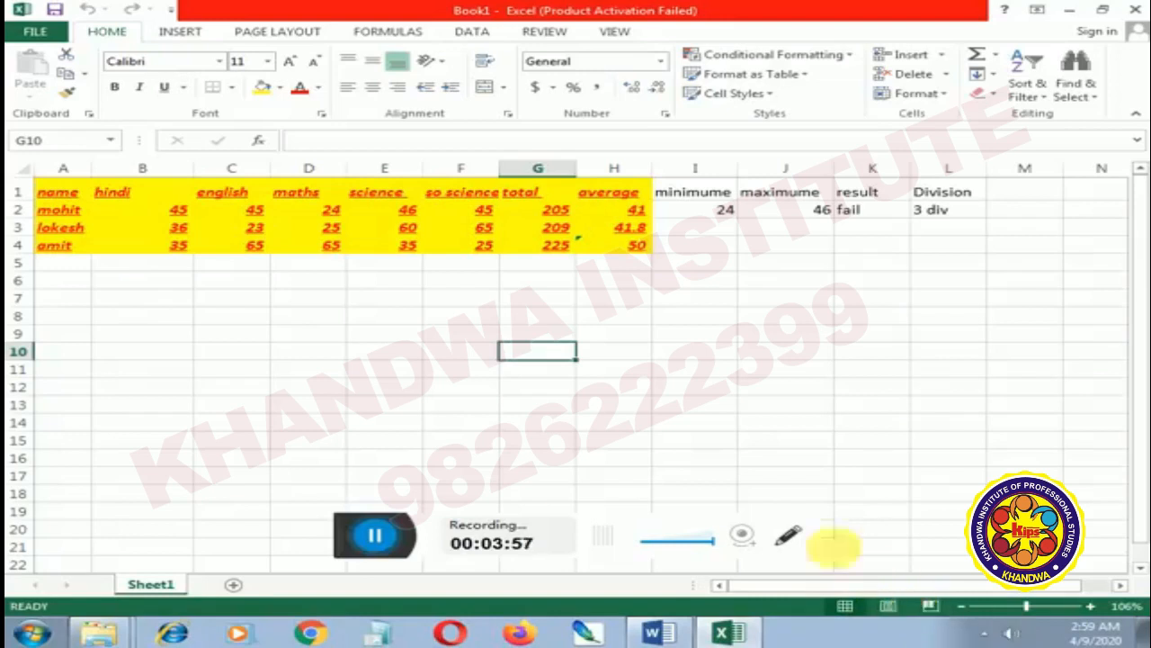
left_click(671, 368)
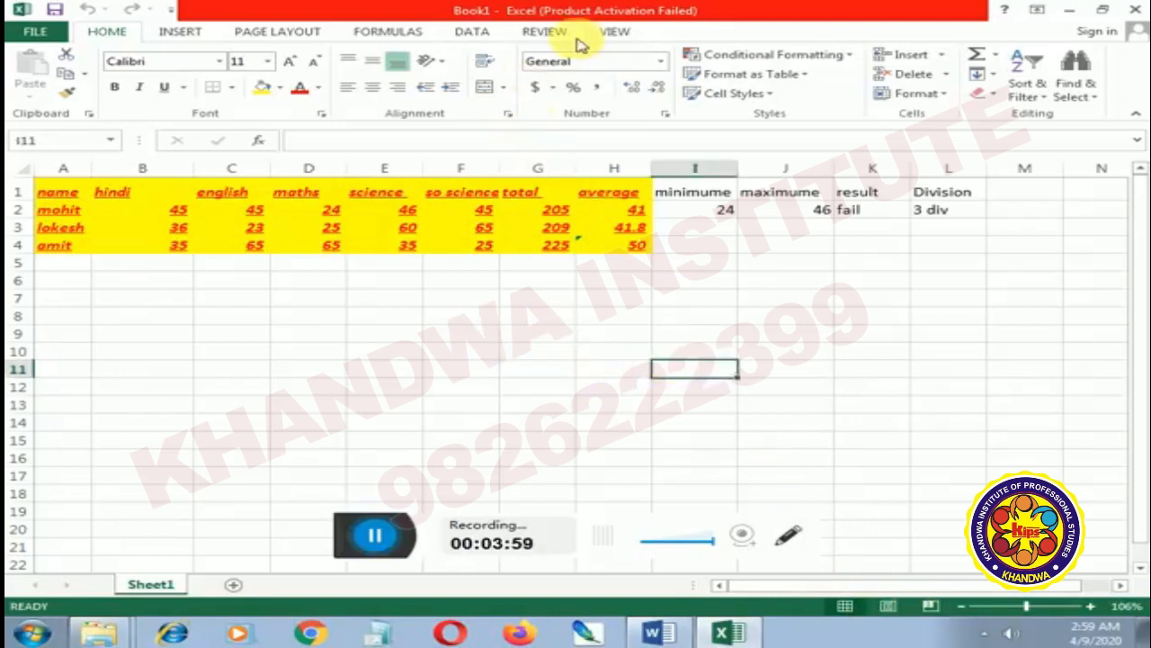
left_click(629, 34)
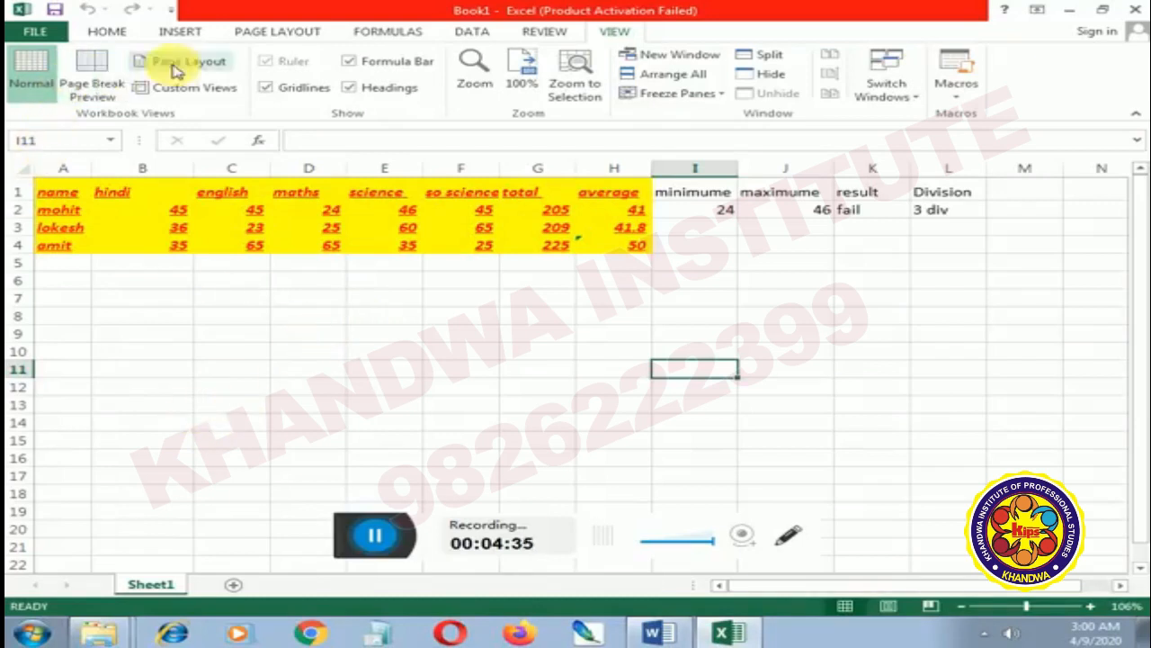
left_click(203, 68)
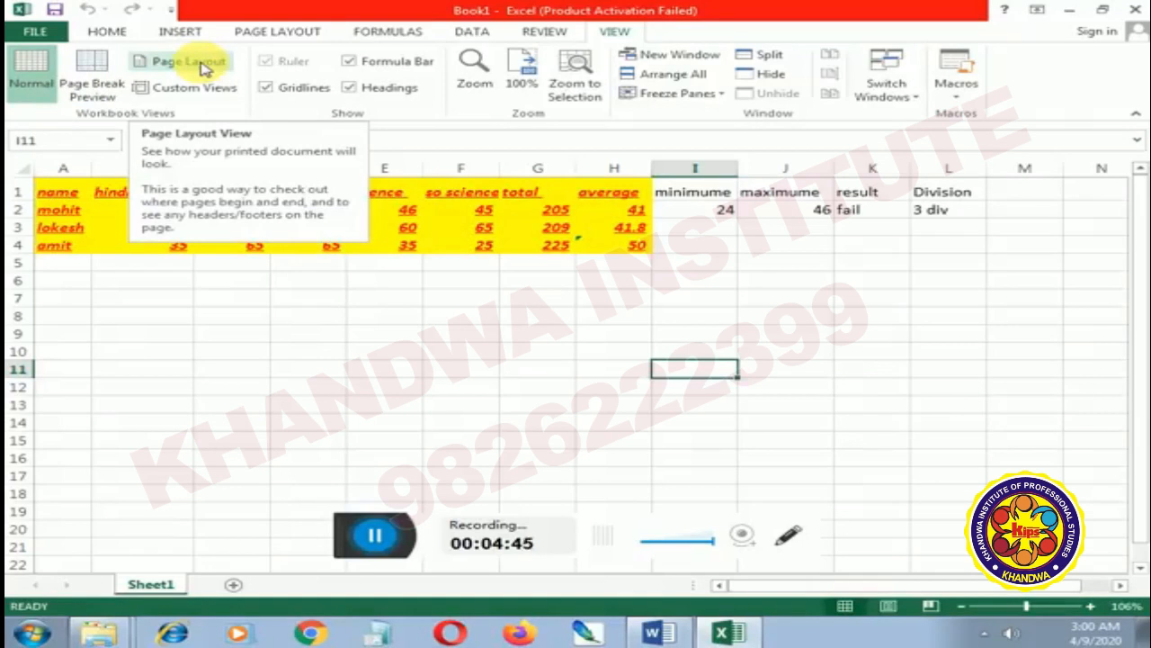
left_click(205, 69)
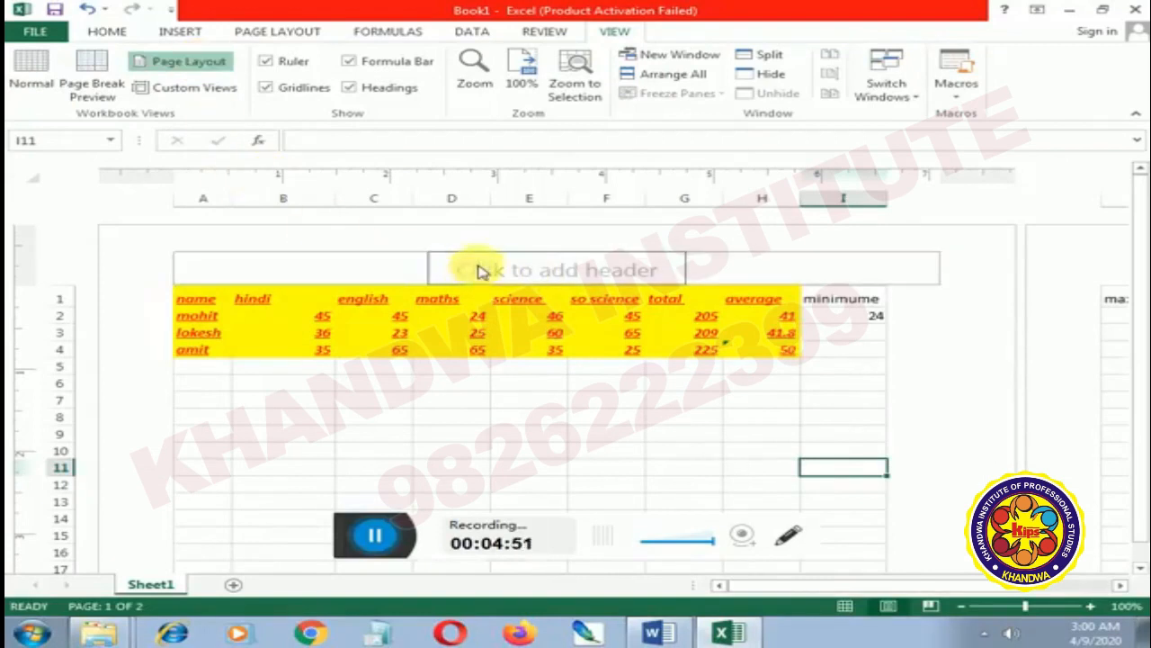
Examine the header area, footer area and page boundaries of the marks sheet in Page Layout view
scroll(491, 288, "down", 12)
scroll(477, 351, "down", 1)
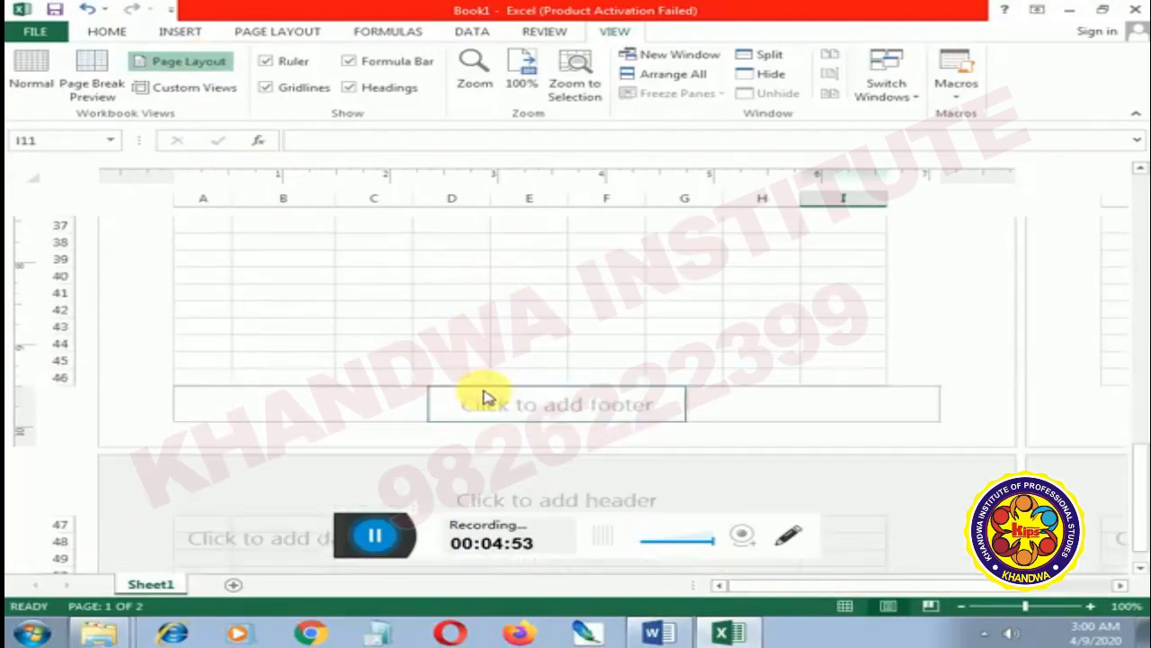
scroll(419, 378, "up", 11)
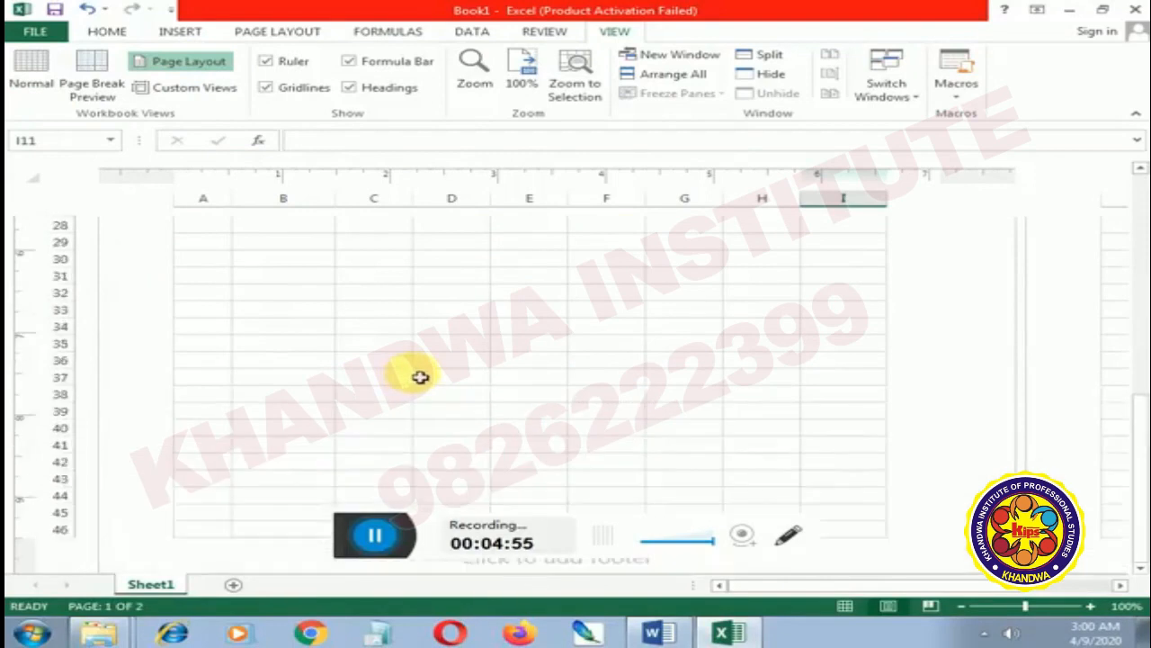
scroll(421, 376, "up", 2)
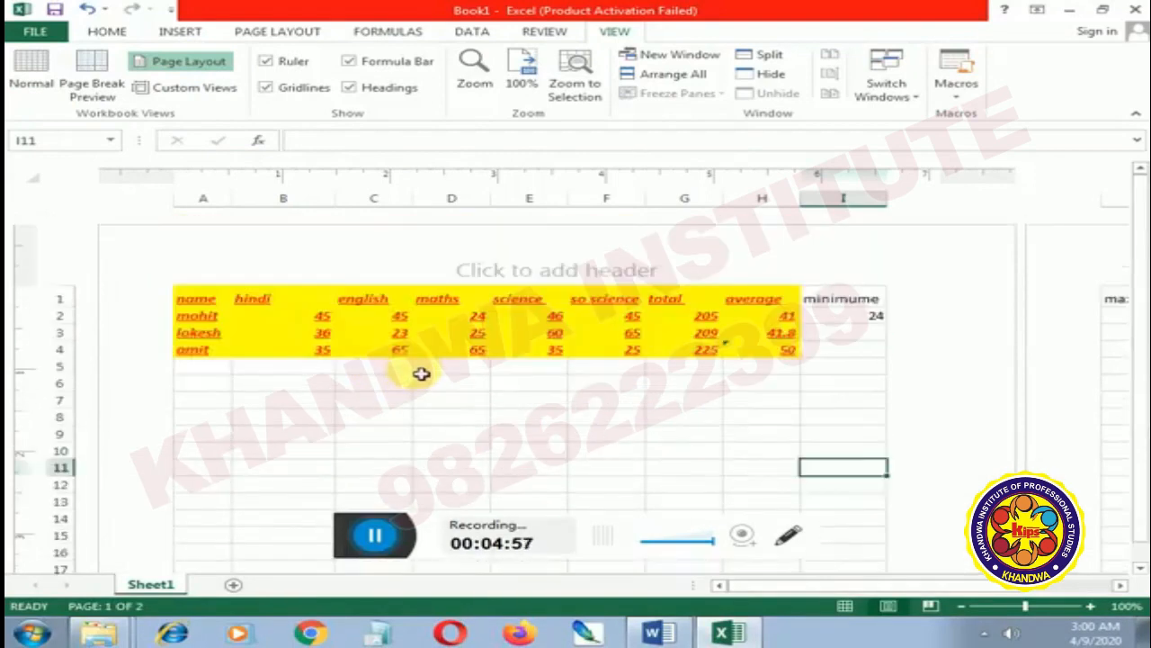
scroll(648, 271, "down", 11)
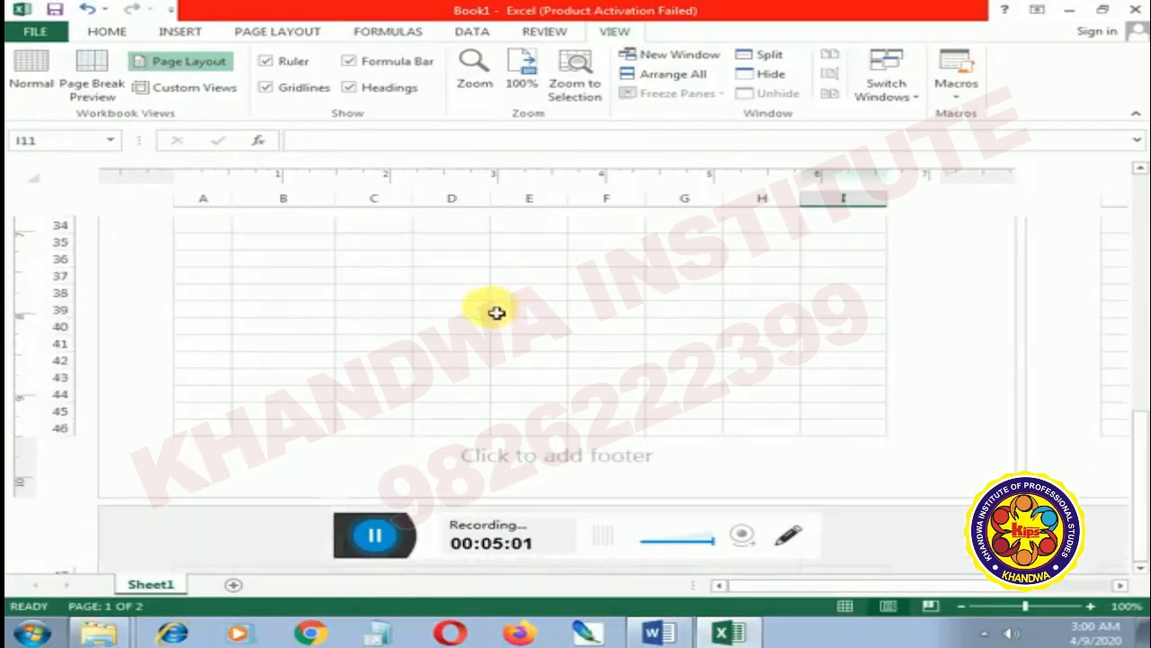
scroll(478, 321, "down", 2)
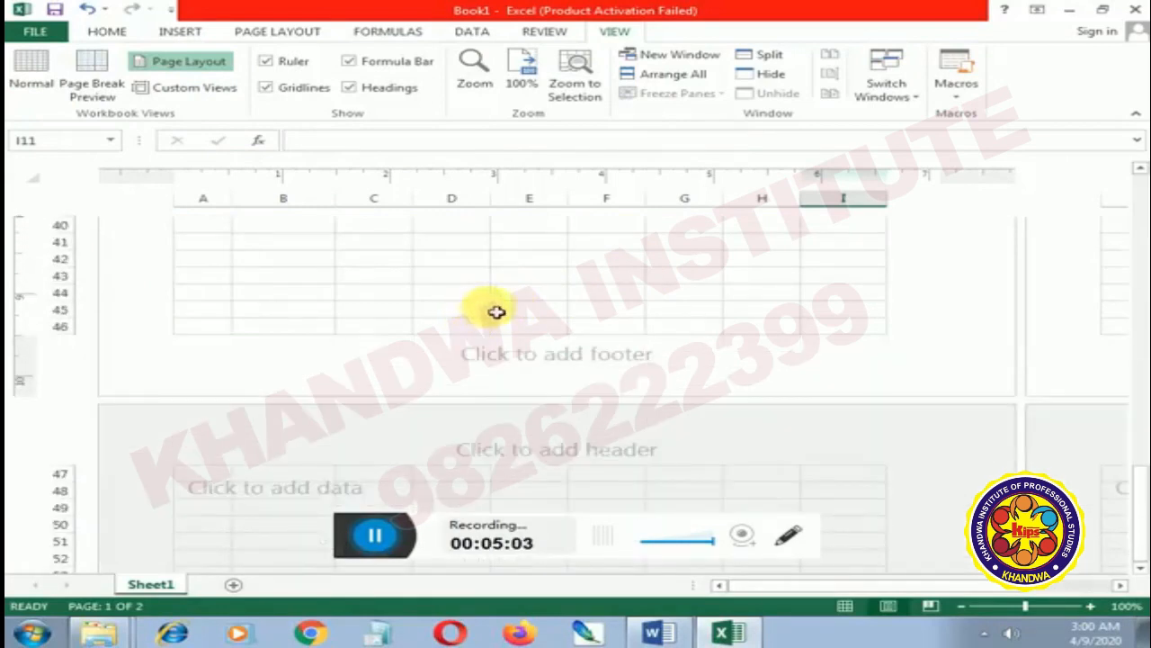
scroll(496, 311, "up", 12)
scroll(496, 309, "up", 2)
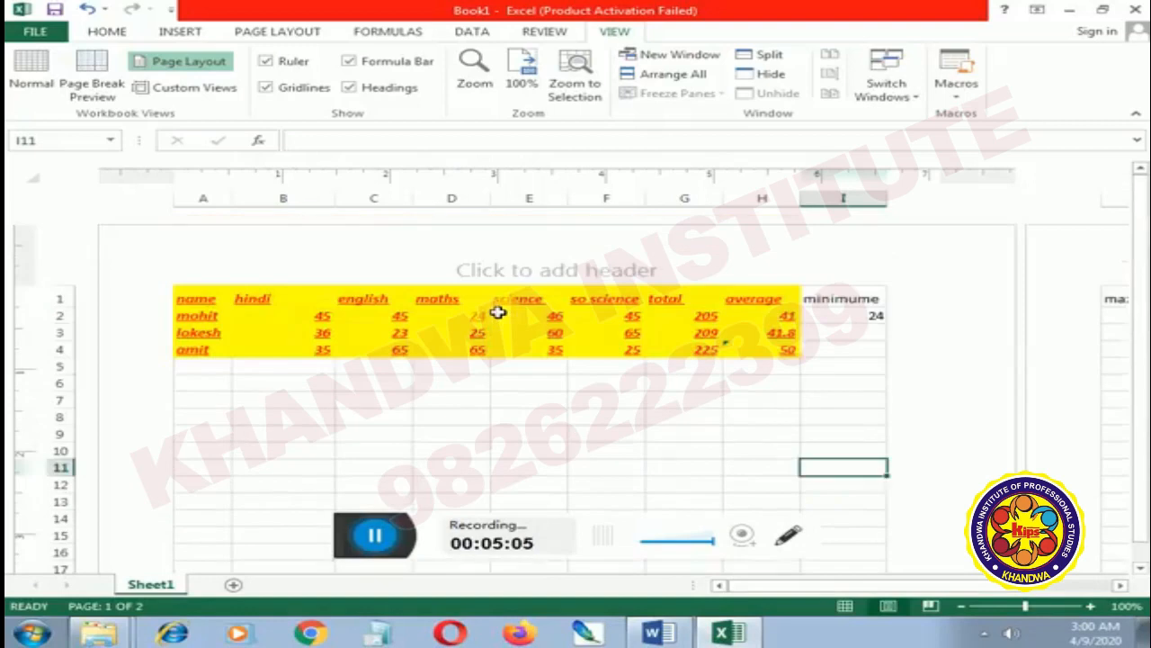
scroll(496, 310, "down", 2)
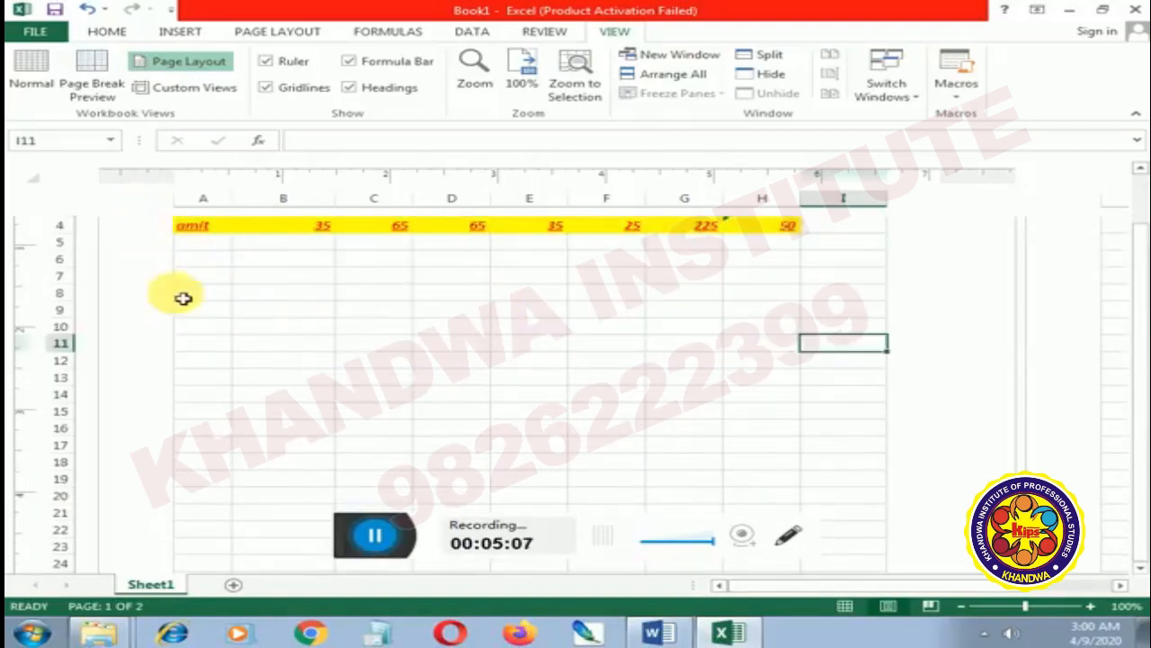
scroll(257, 285, "up", 2)
scroll(540, 288, "down", 3)
scroll(575, 293, "down", 5)
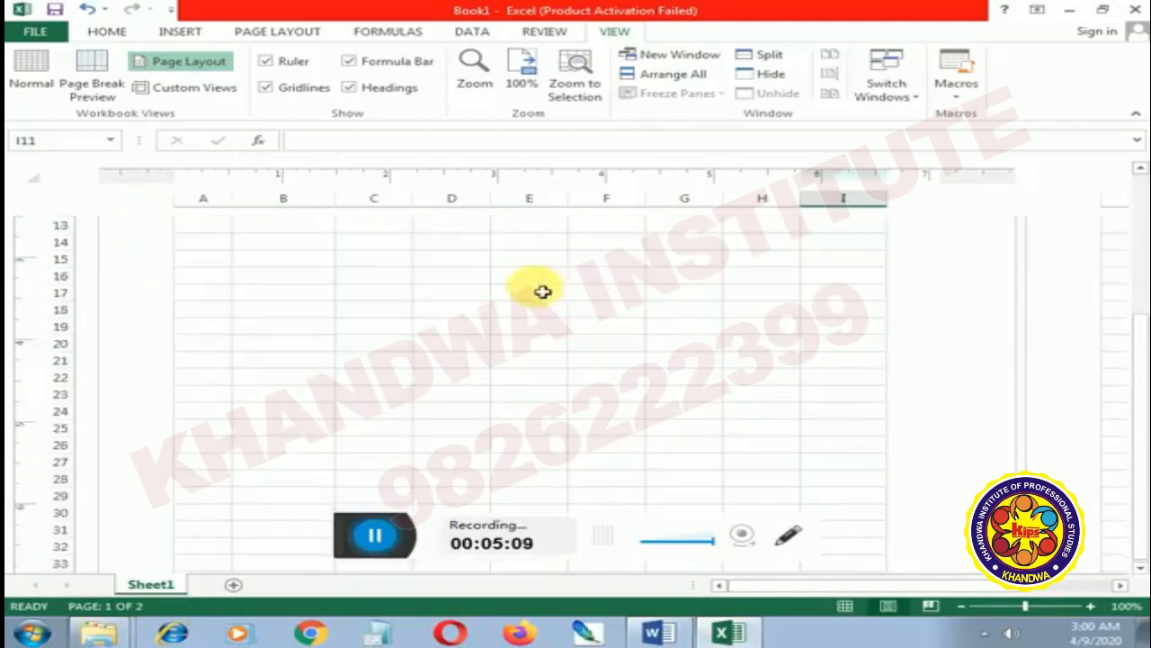
Show the worksheet in Page Break Preview and return it to Normal view at the marks table
left_click(90, 79)
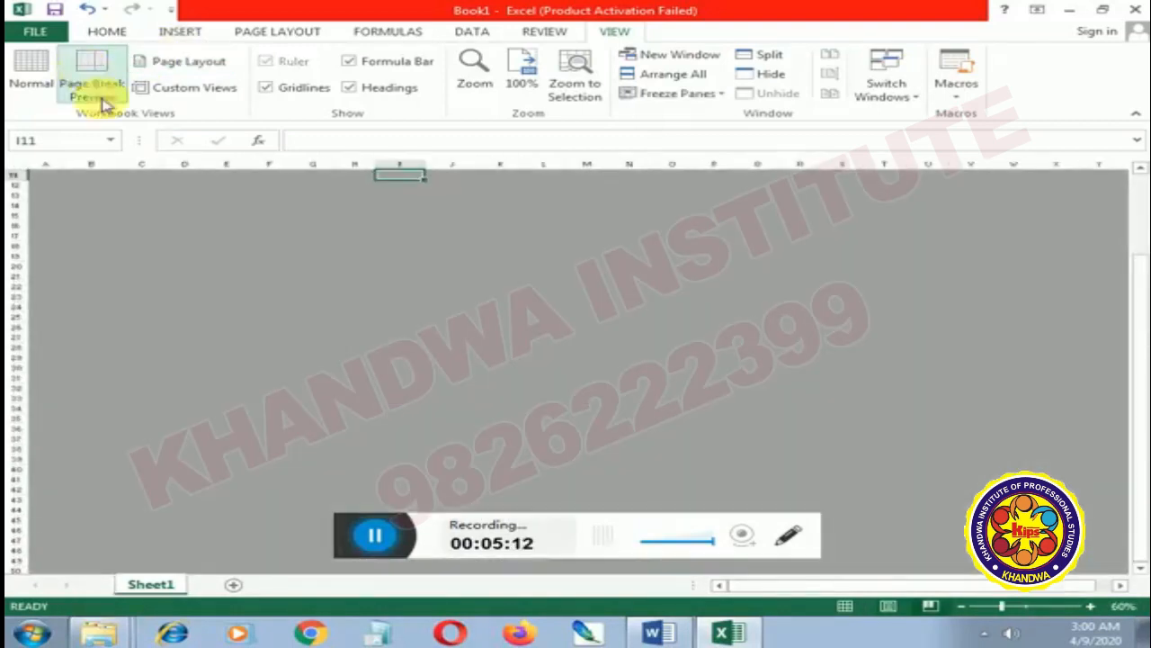
left_click(33, 72)
scroll(245, 287, "up", 3)
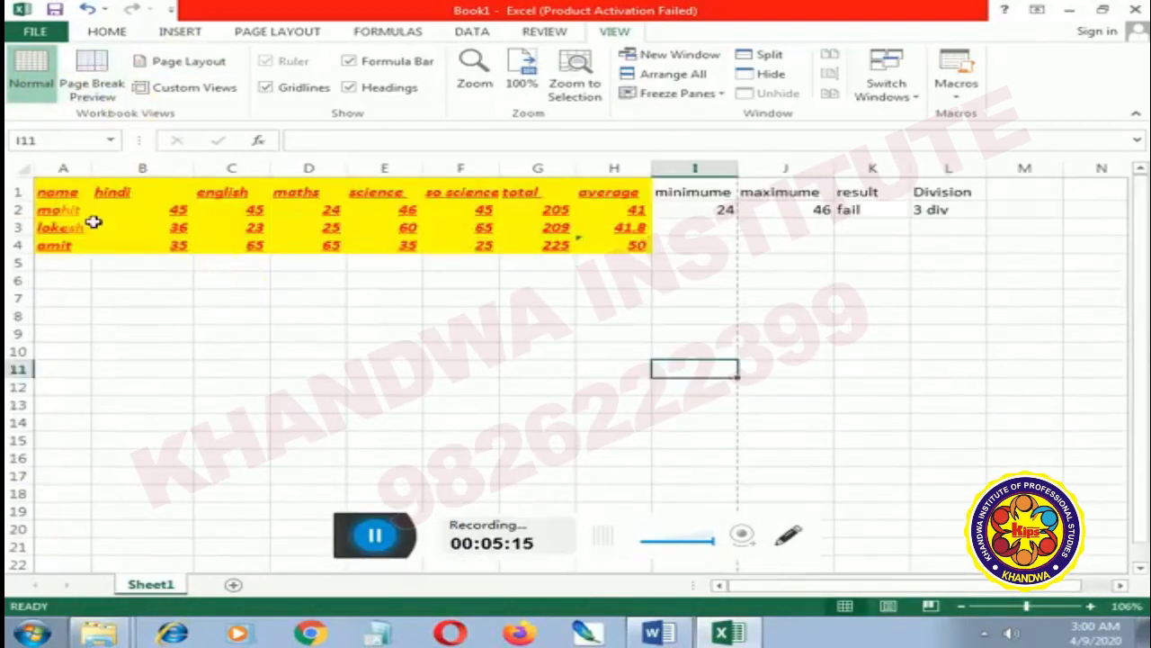
View the page breaks with the range A1:H5 selected, and return to Normal view
left_click_drag(77, 195, 644, 250)
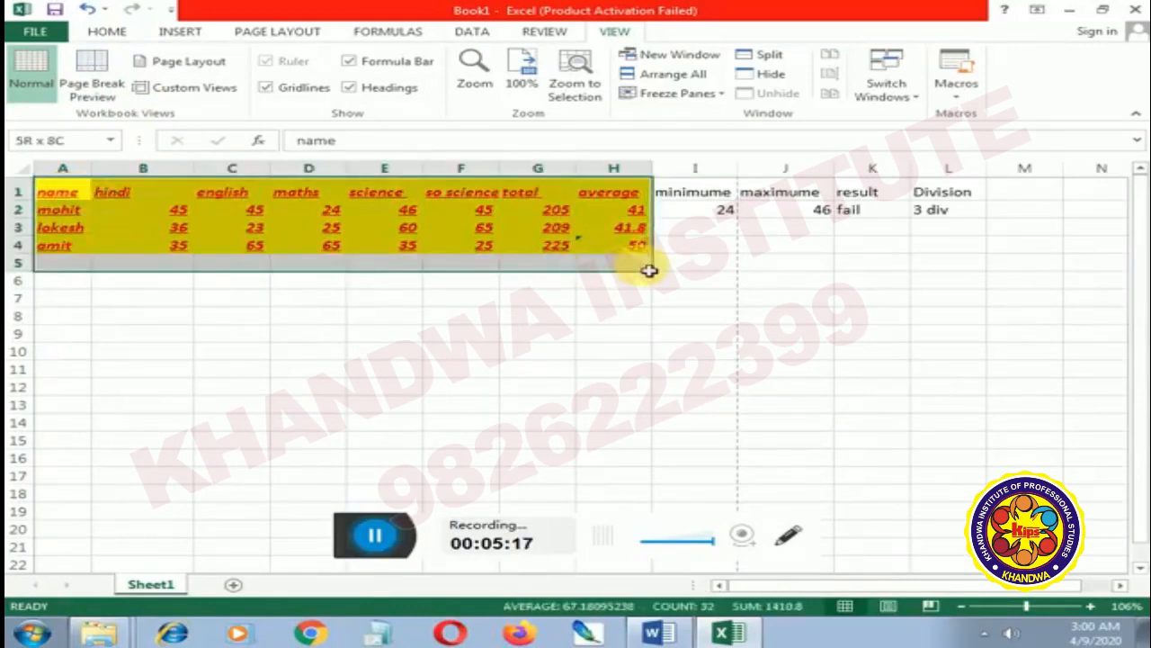
left_click(86, 83)
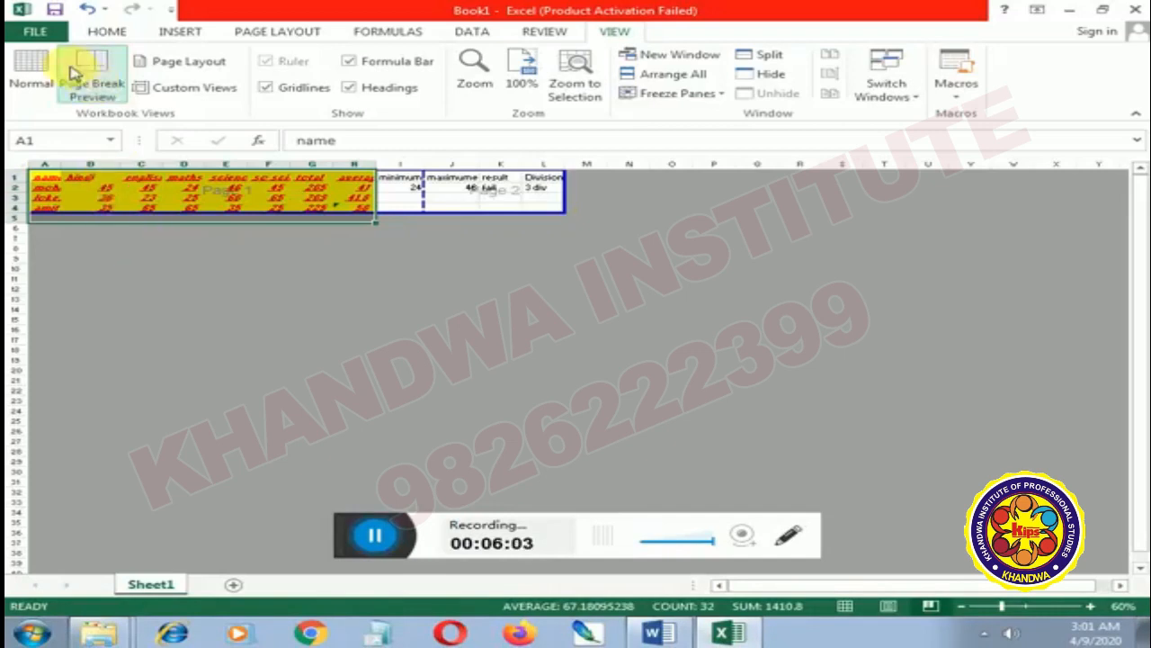
left_click(36, 75)
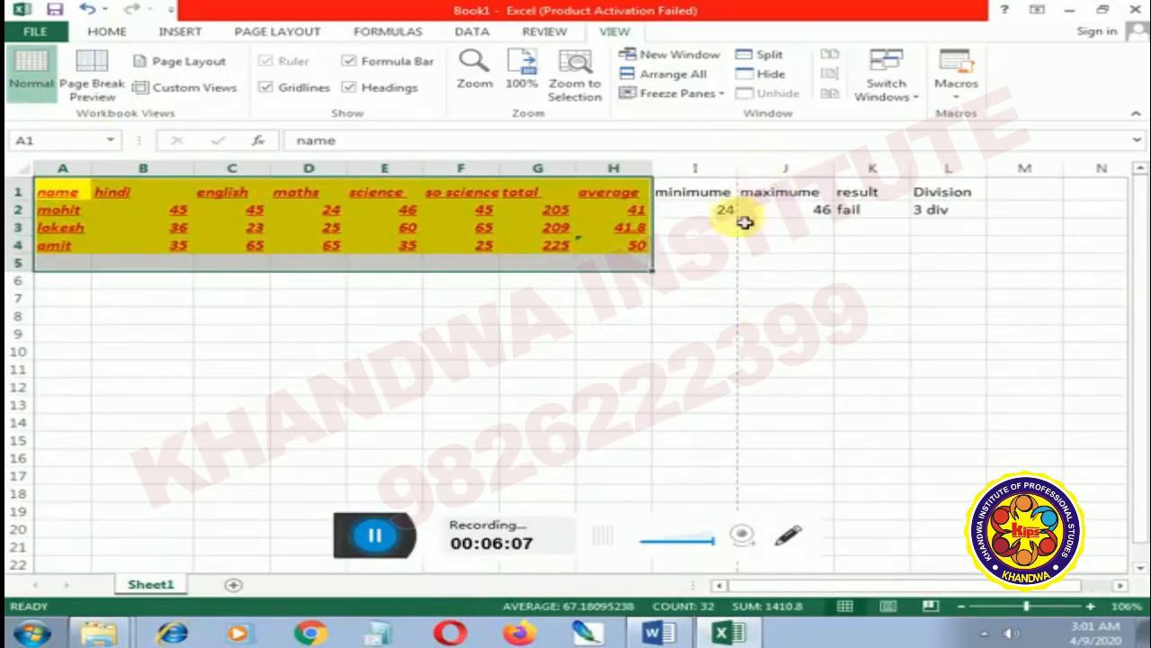
Select only the range A1:C4, check it in Page Break Preview, and return to Normal view
left_click(160, 268)
left_click_drag(77, 189, 264, 248)
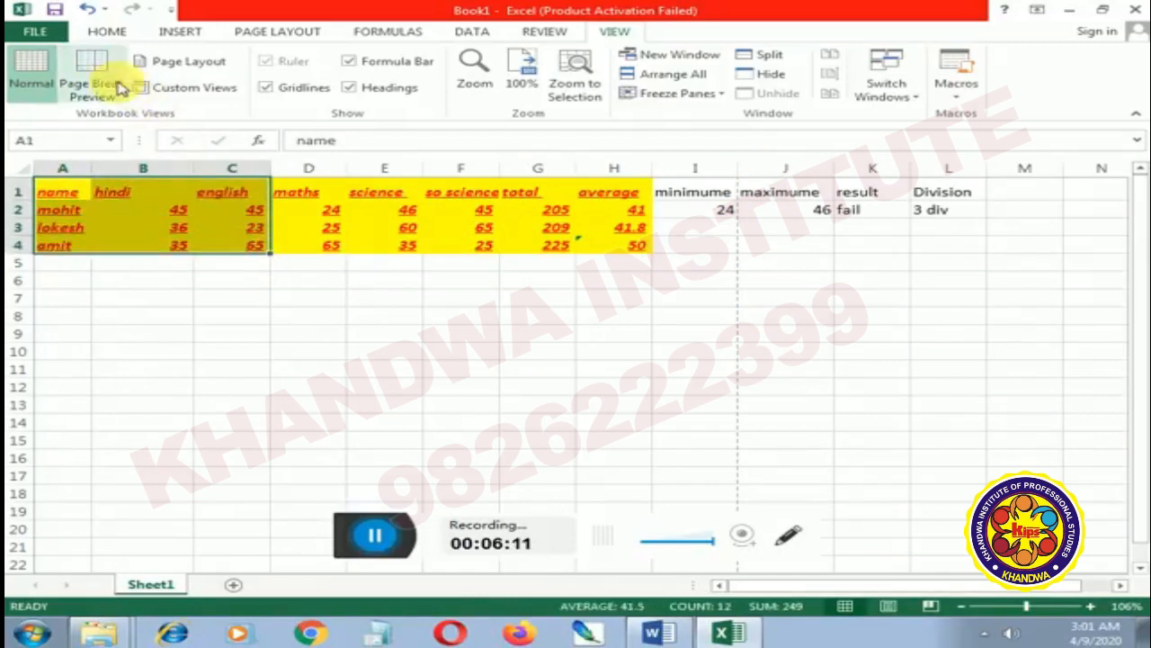
left_click(95, 72)
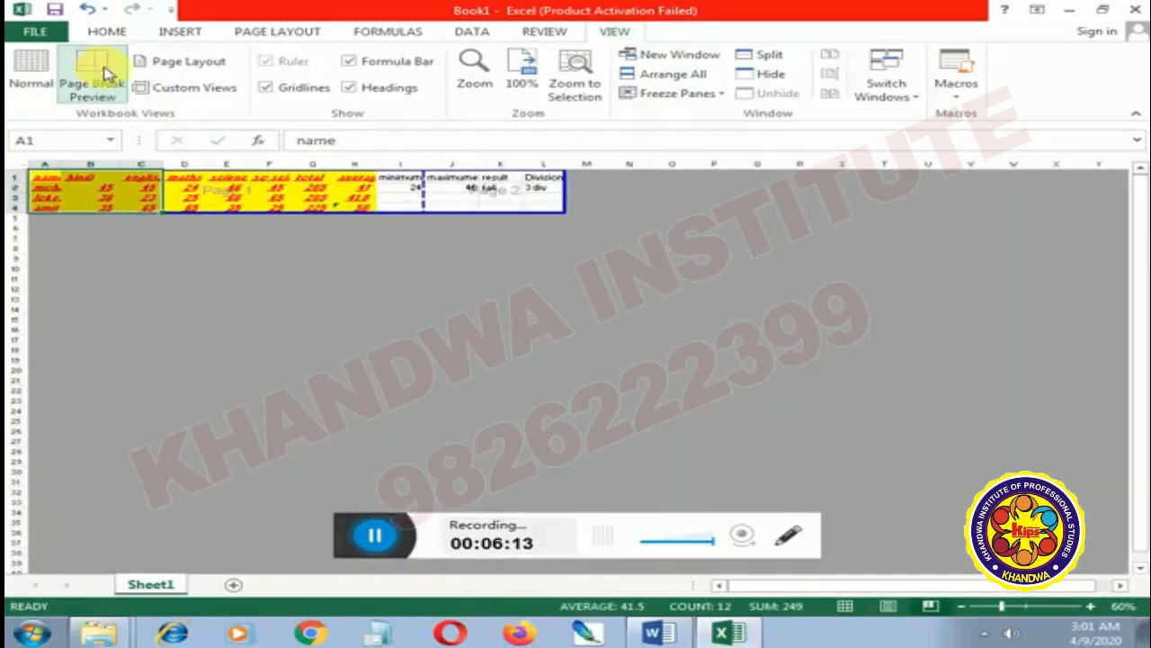
left_click(33, 77)
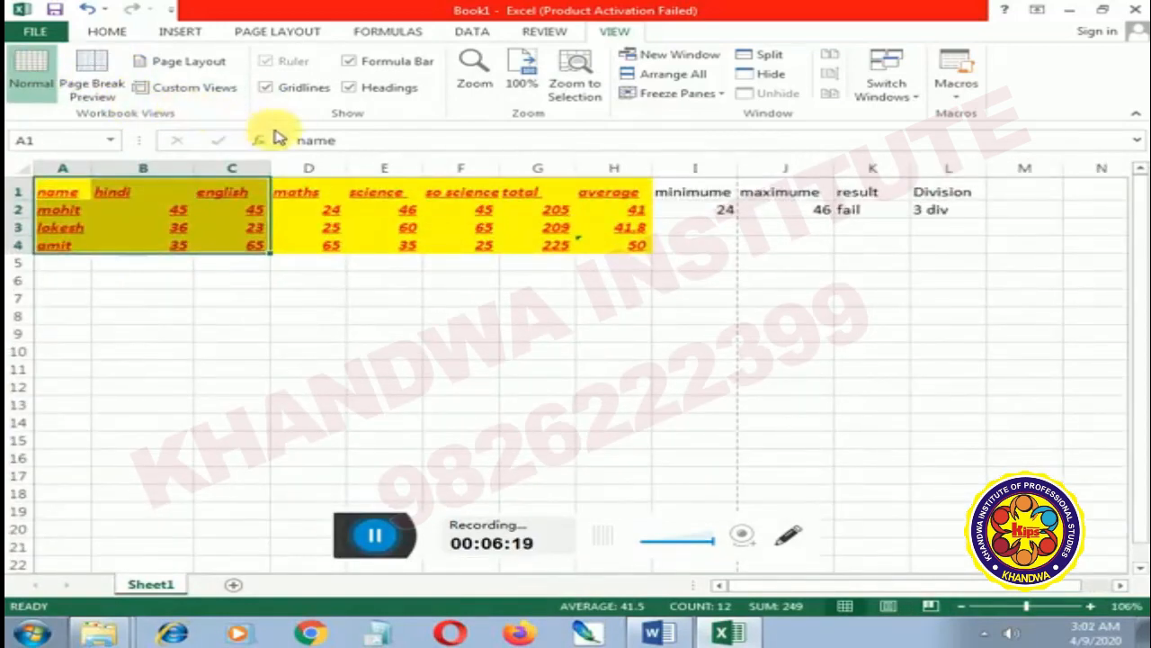
Bring up the page setup commands for the worksheet with A1:C4 selected
left_click(293, 35)
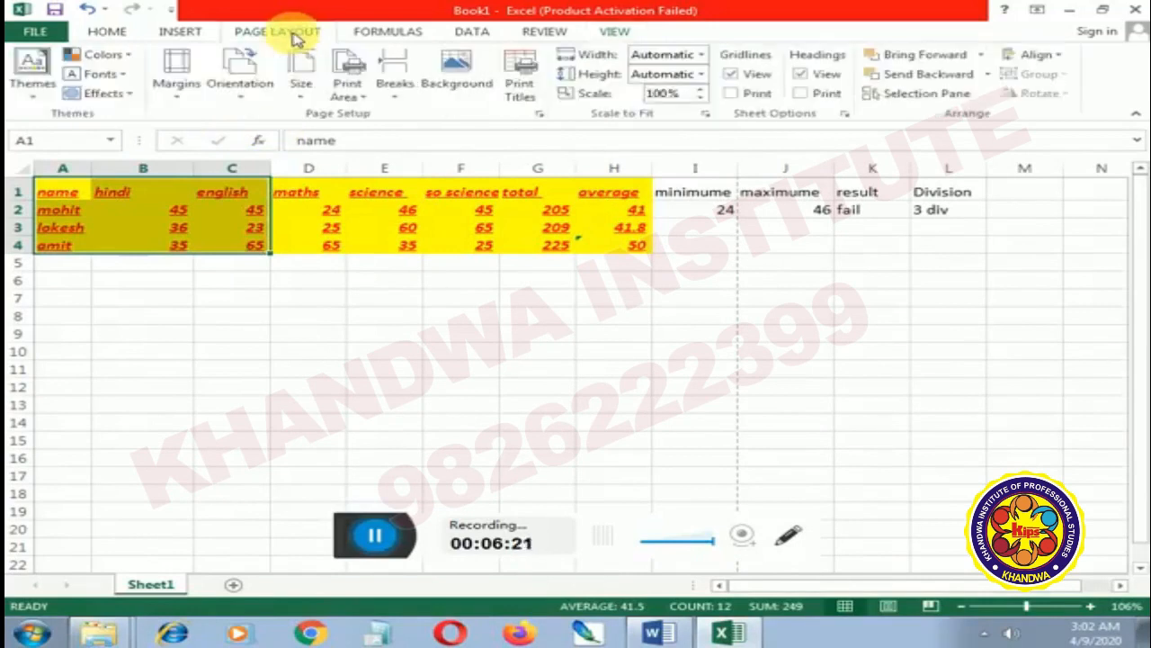